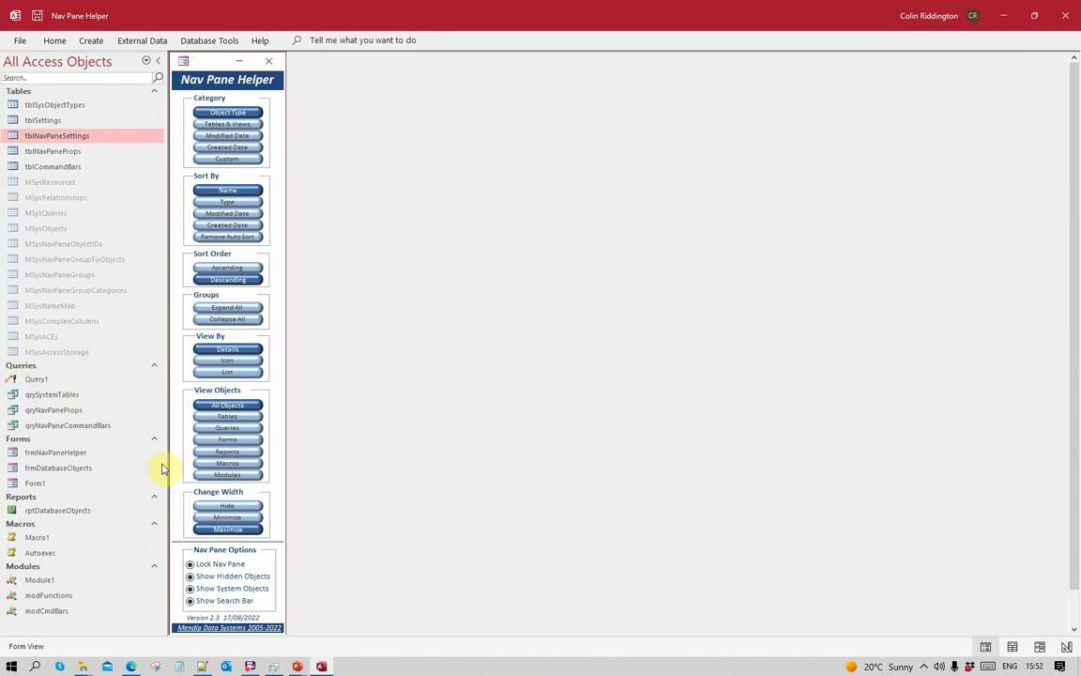
Turn off Lock Nav Pane, Show Hidden Objects and Show System Objects in the helper form, and minimize the form.
left_click(189, 563)
left_click(192, 587)
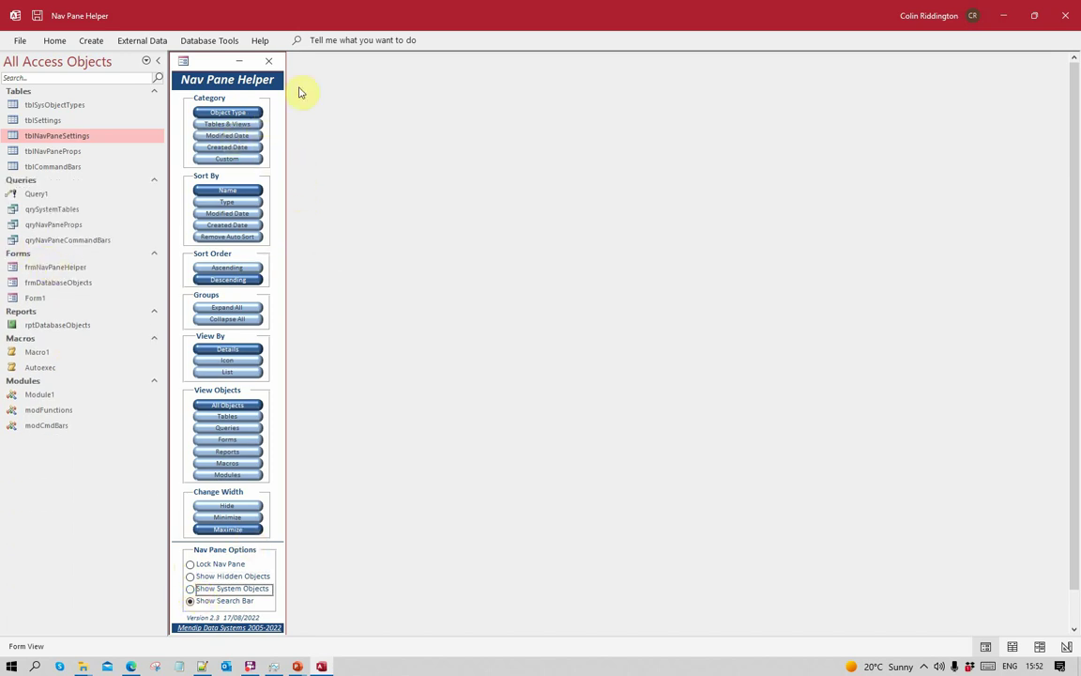
left_click(240, 61)
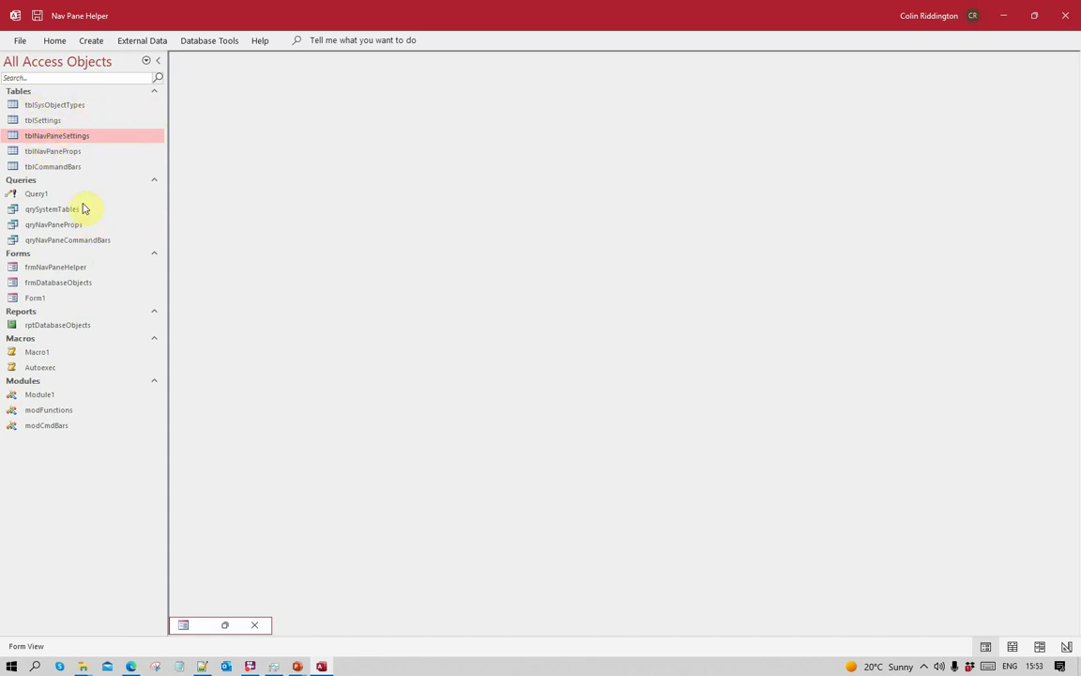
Collapse the Tables and Queries groups, re-expand Tables, and collapse the Forms group in the navigation pane.
left_click(155, 90)
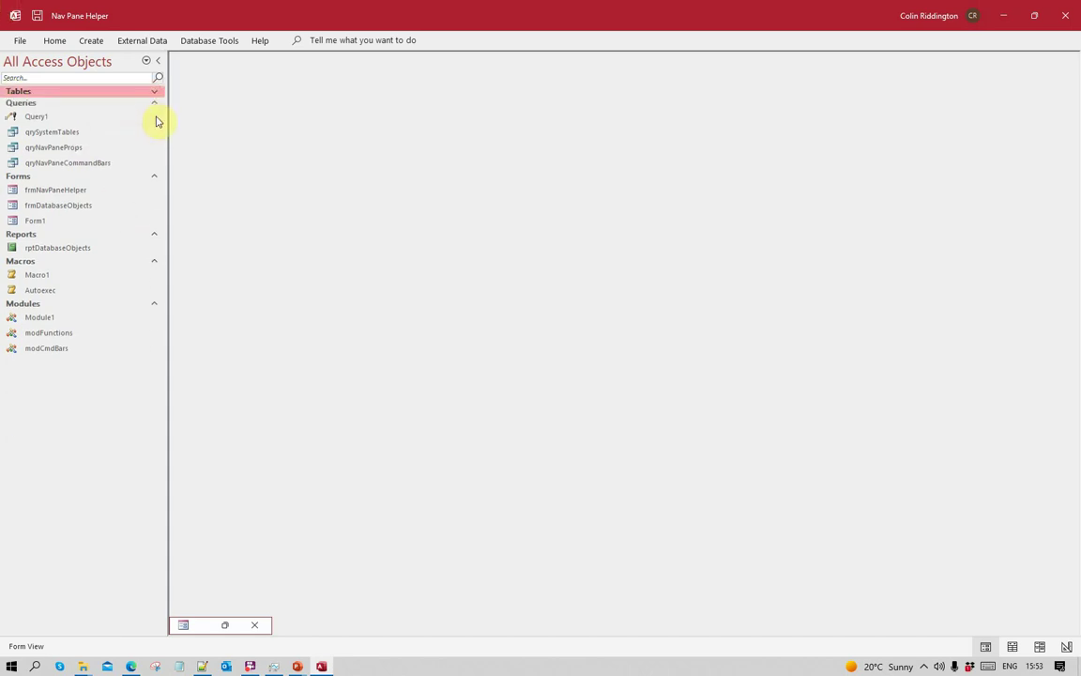
left_click(155, 103)
left_click(155, 90)
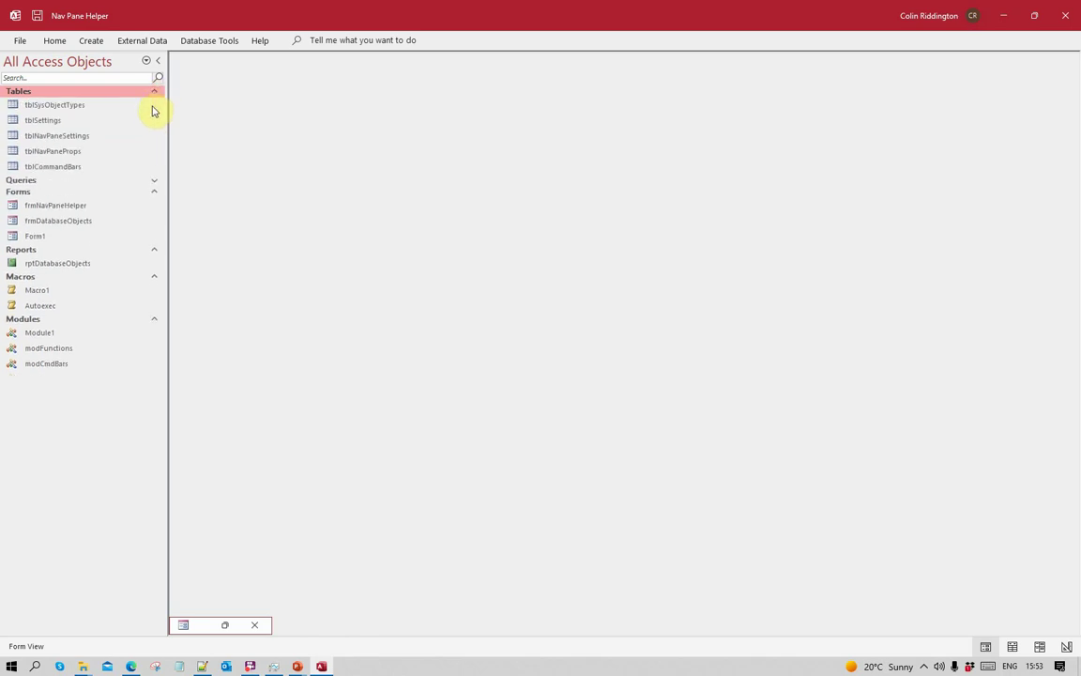
left_click(155, 192)
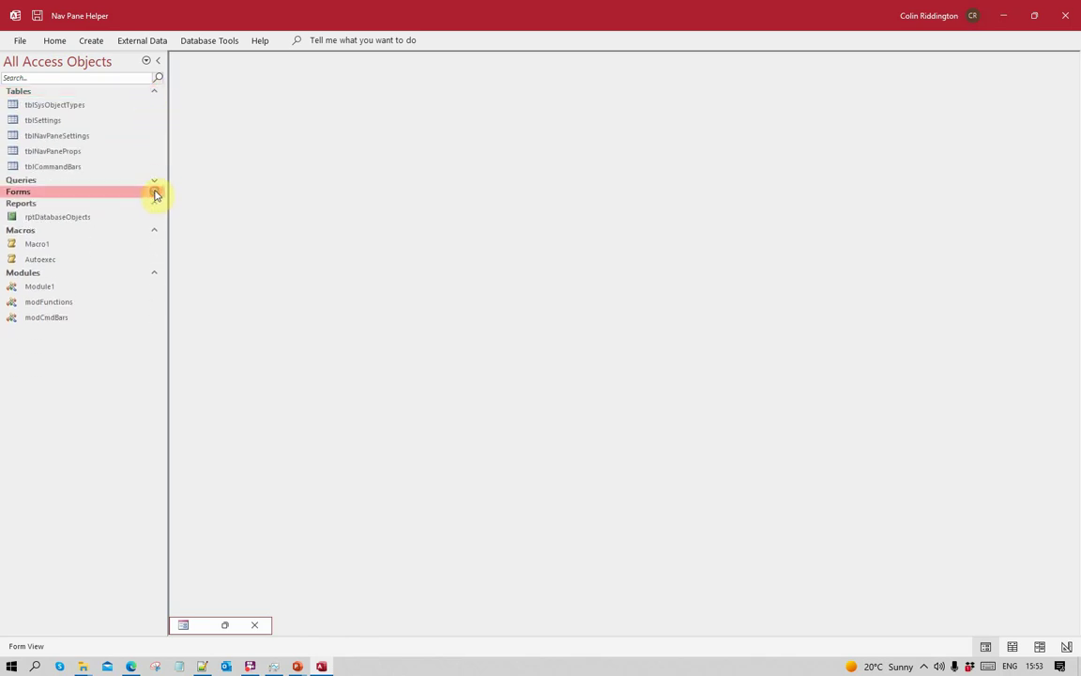
Collapse all object groups in the navigation pane at once and expand them all again.
right_click(79, 66)
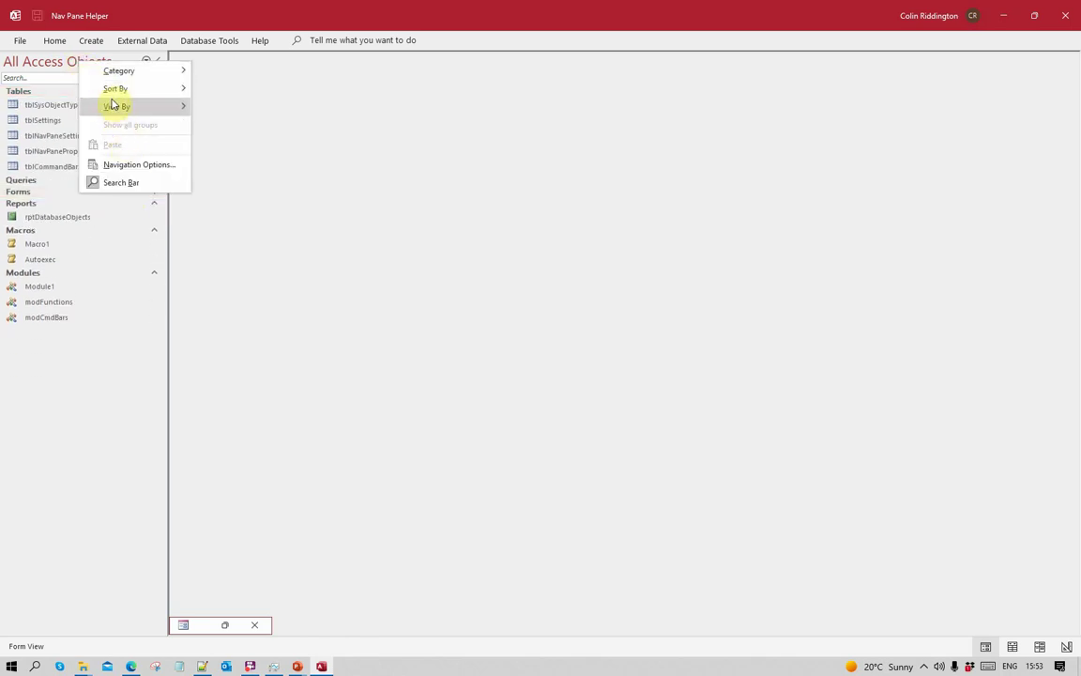
mouse_move(113, 106)
right_click(23, 87)
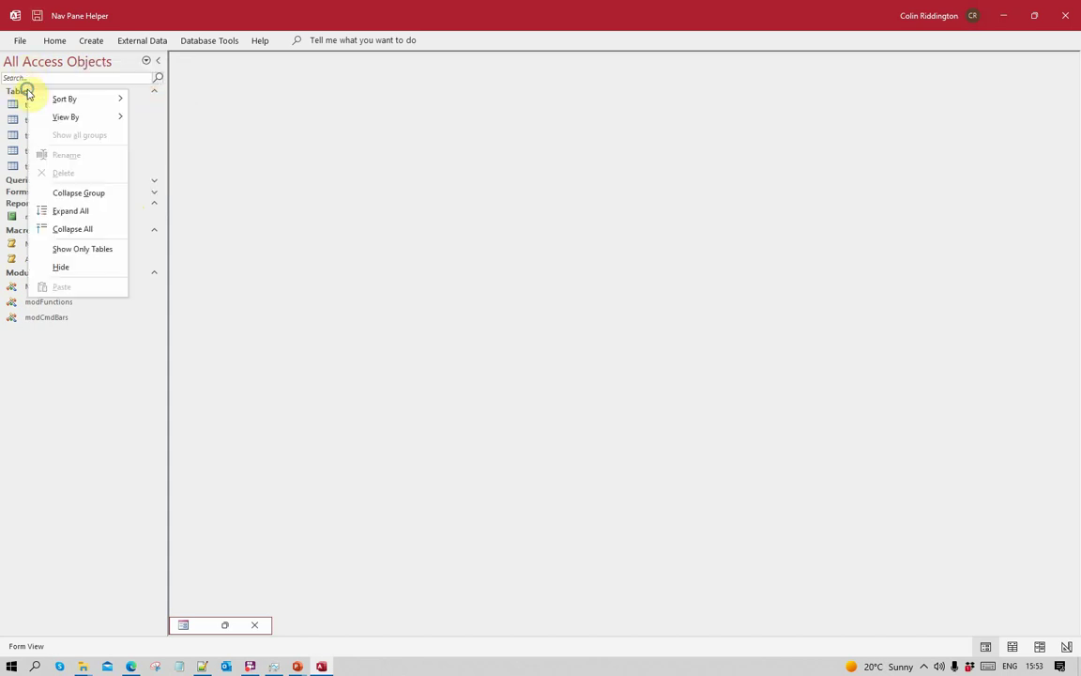
left_click(84, 228)
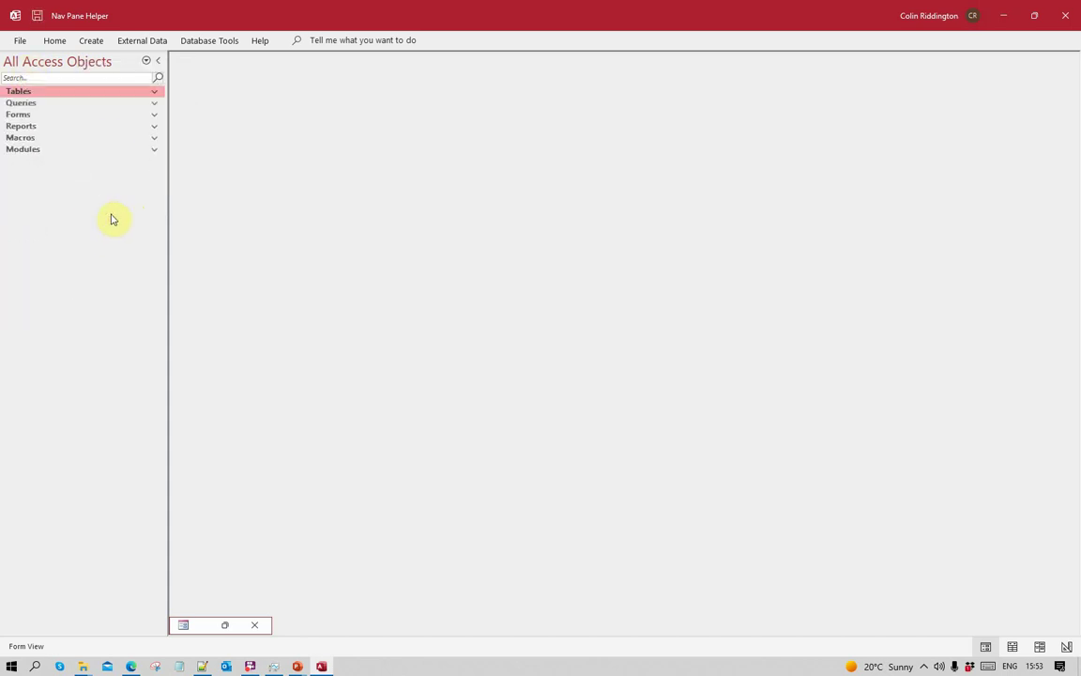
right_click(69, 95)
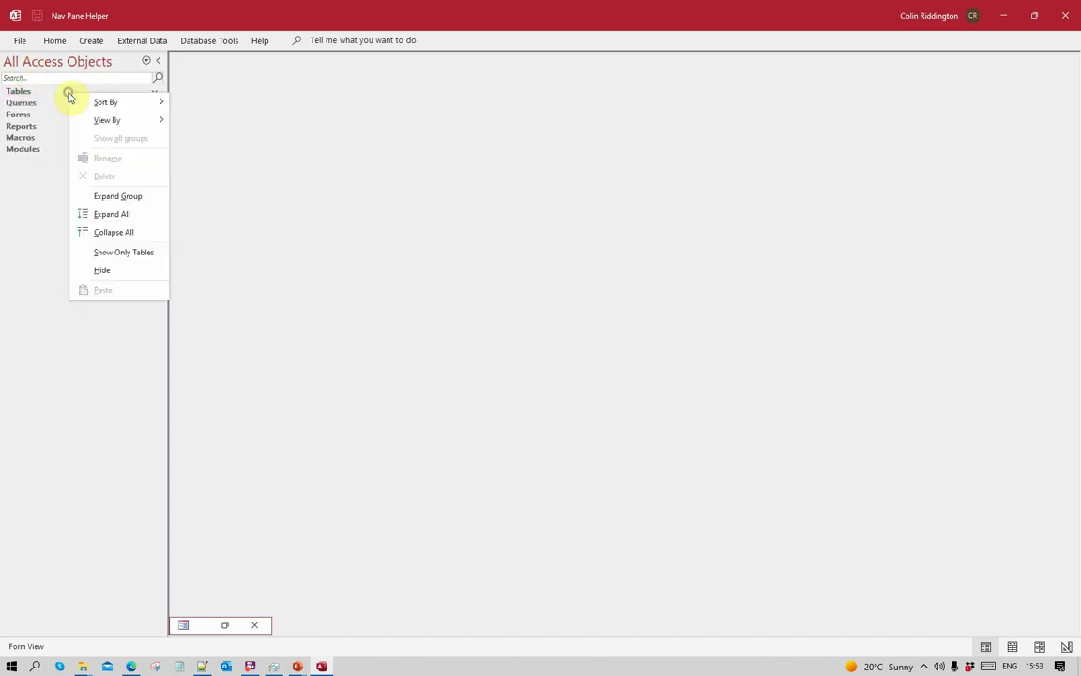
left_click(111, 215)
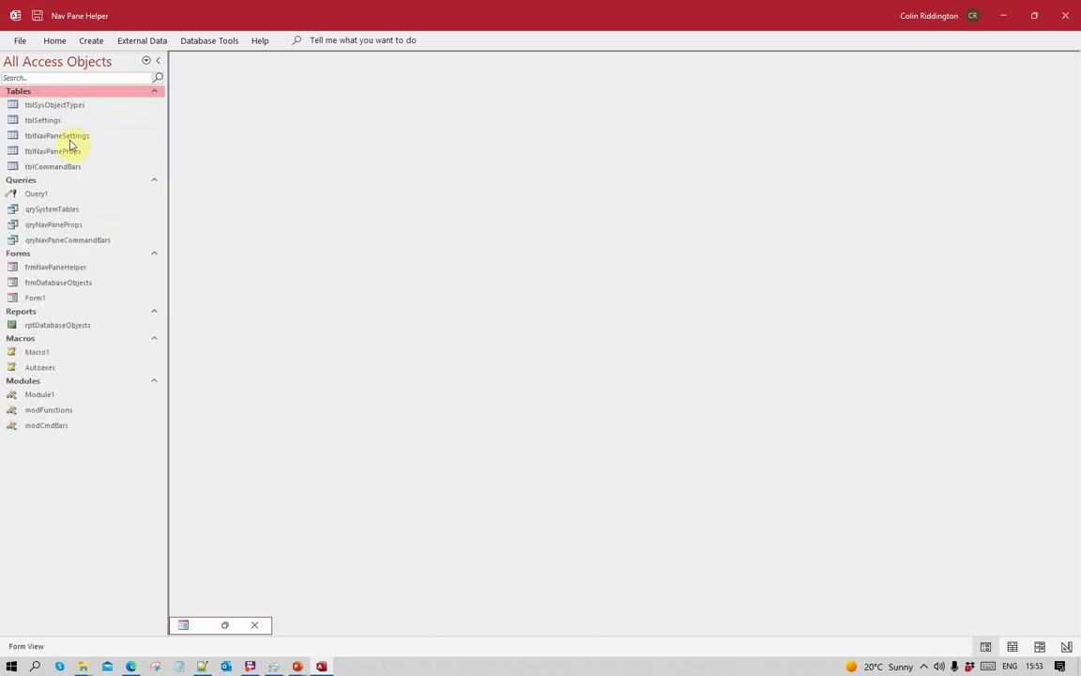
Show only the Tables group in the navigation pane and restore the display of all groups.
right_click(73, 96)
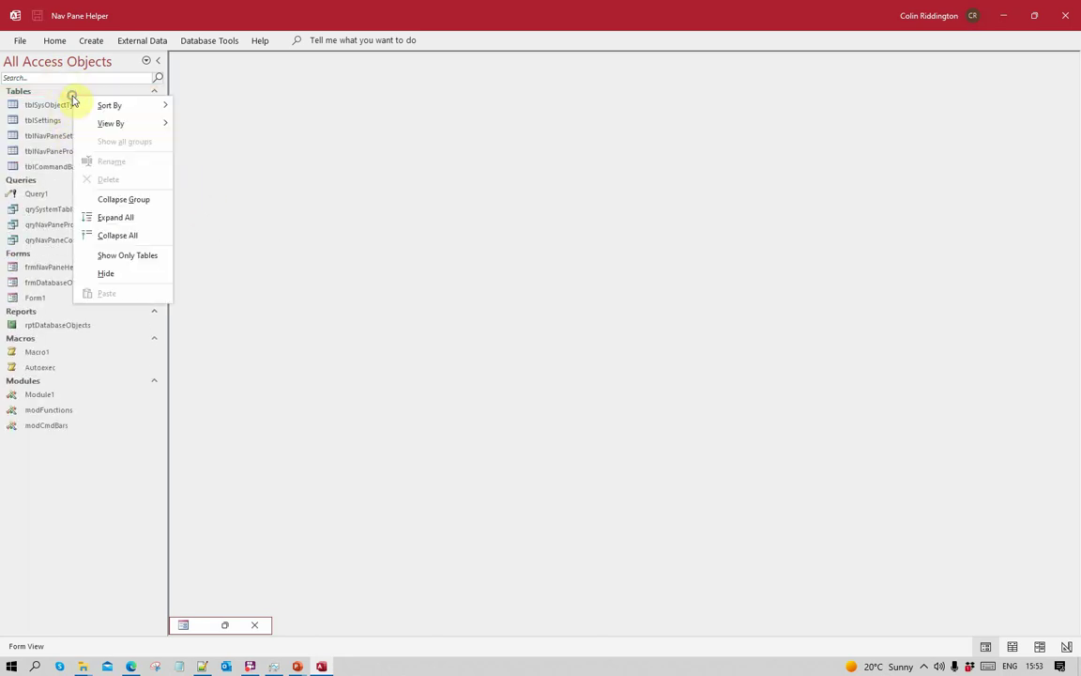
left_click(138, 257)
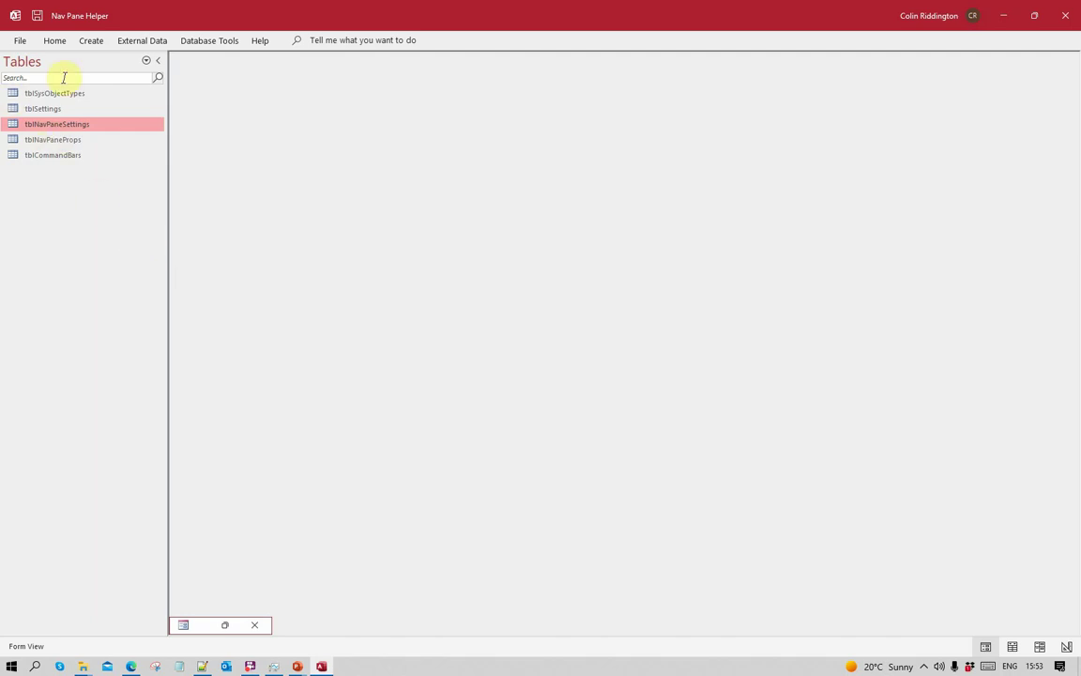
right_click(110, 67)
mouse_move(159, 74)
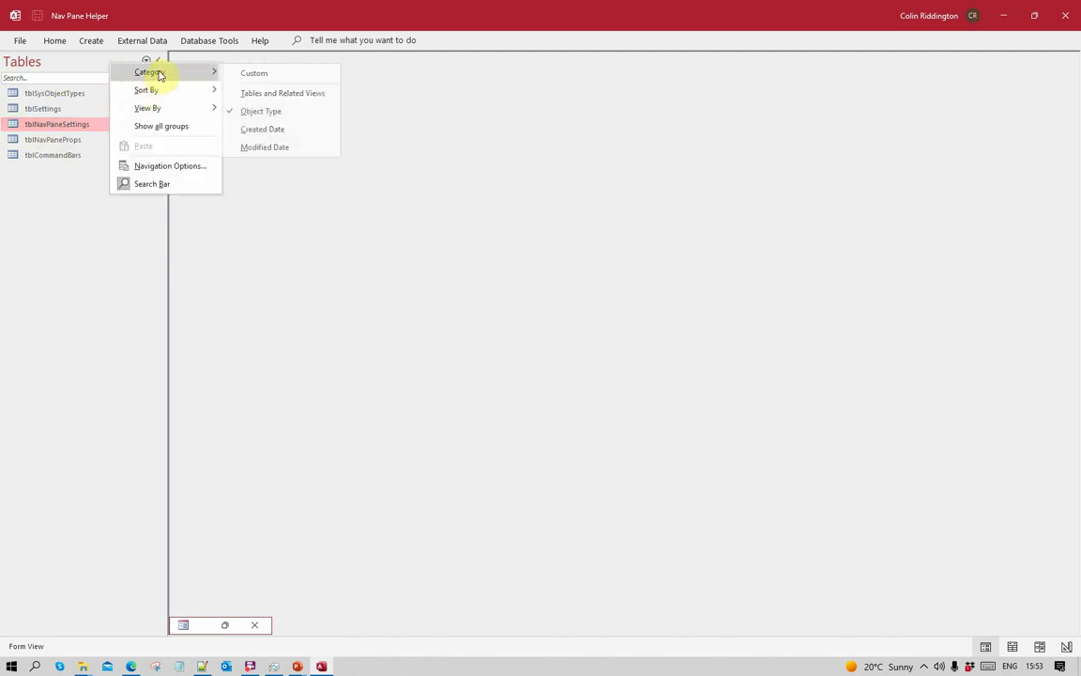
mouse_move(172, 97)
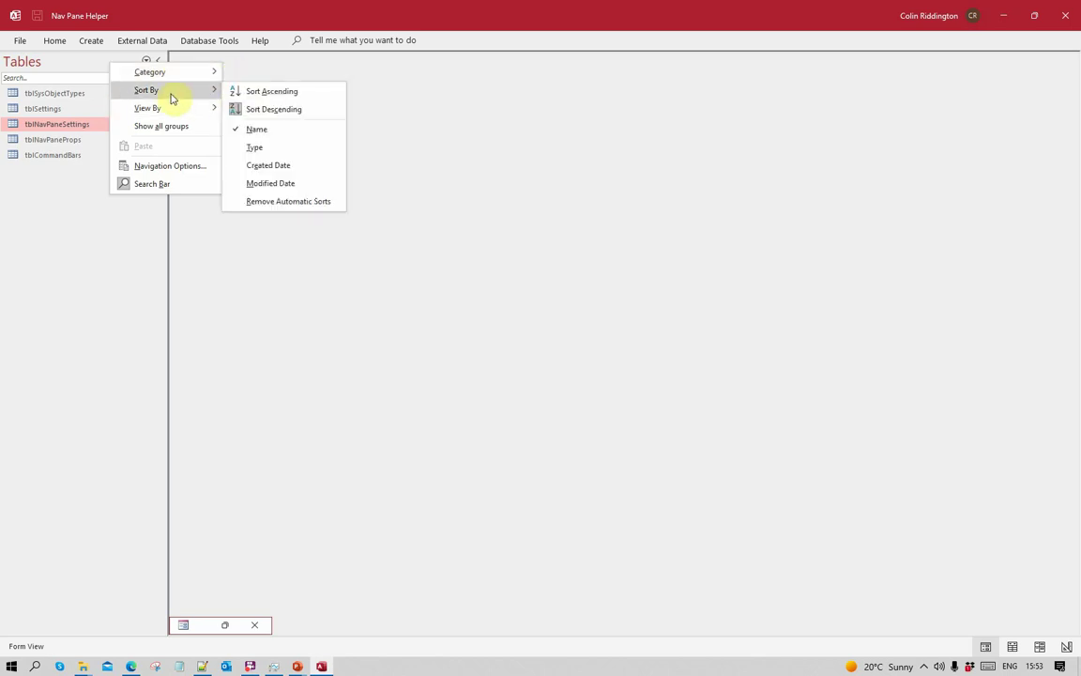
left_click(157, 127)
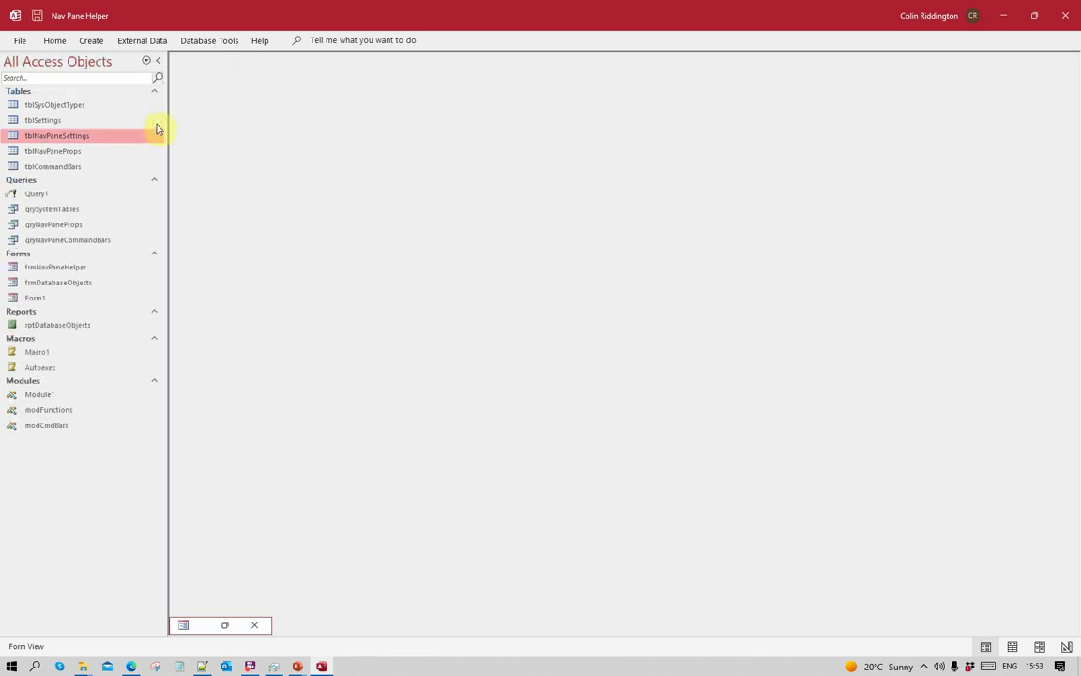
Sort the objects in the navigation pane in ascending order.
right_click(72, 106)
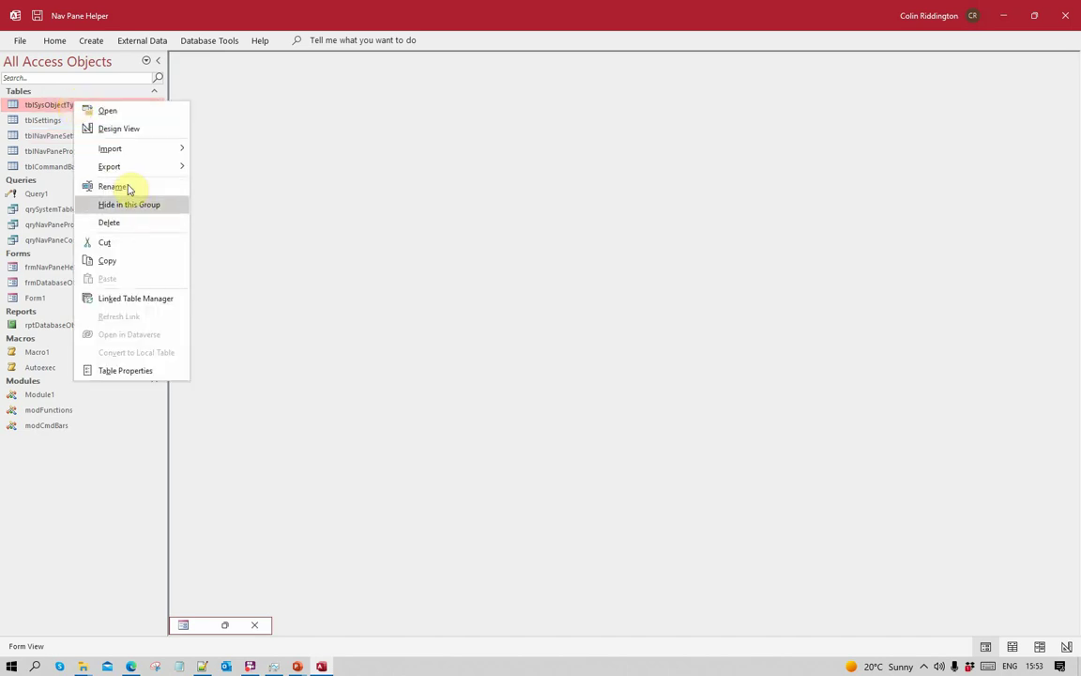
left_click(72, 58)
right_click(83, 64)
mouse_move(123, 90)
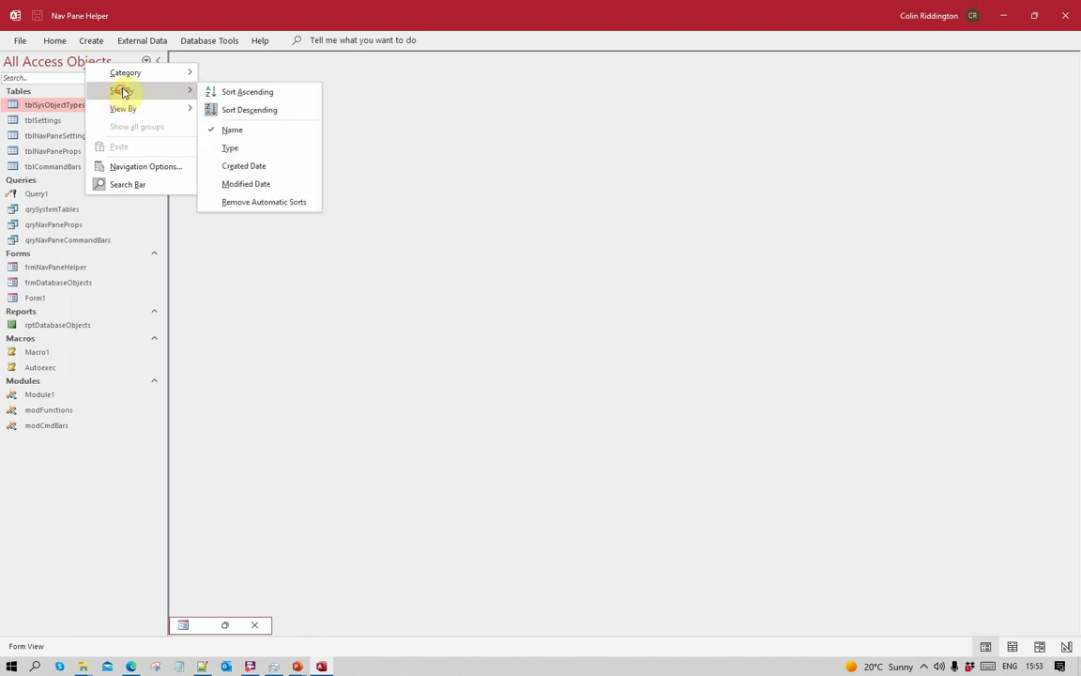
left_click(254, 94)
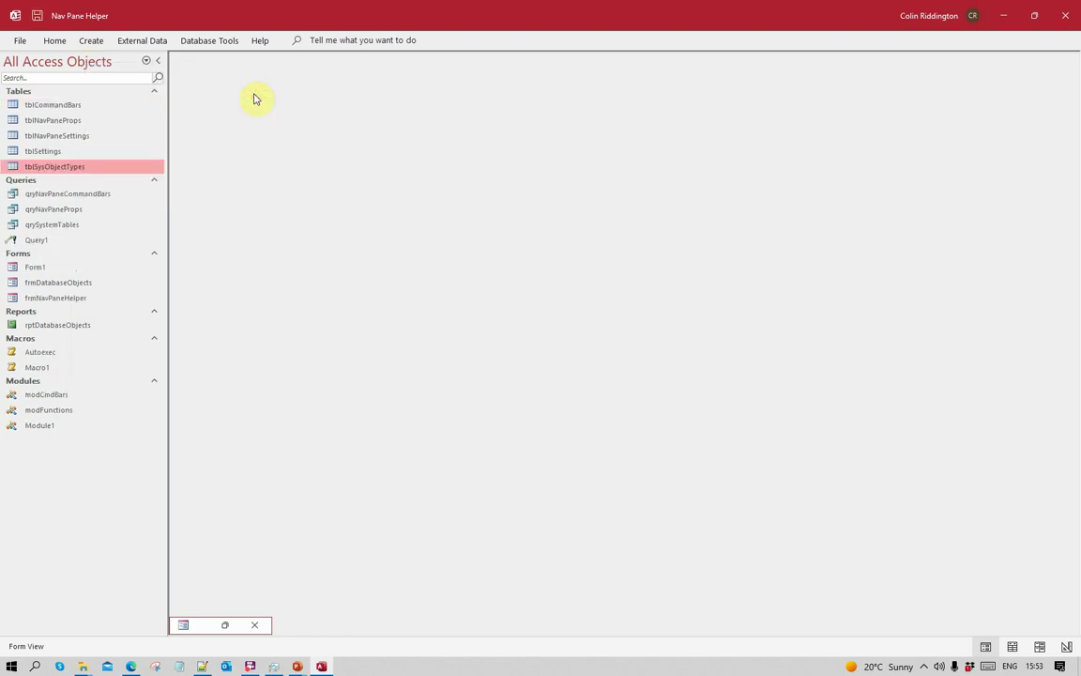
Change the navigation pane category to Tables and Related Views.
right_click(78, 64)
mouse_move(140, 71)
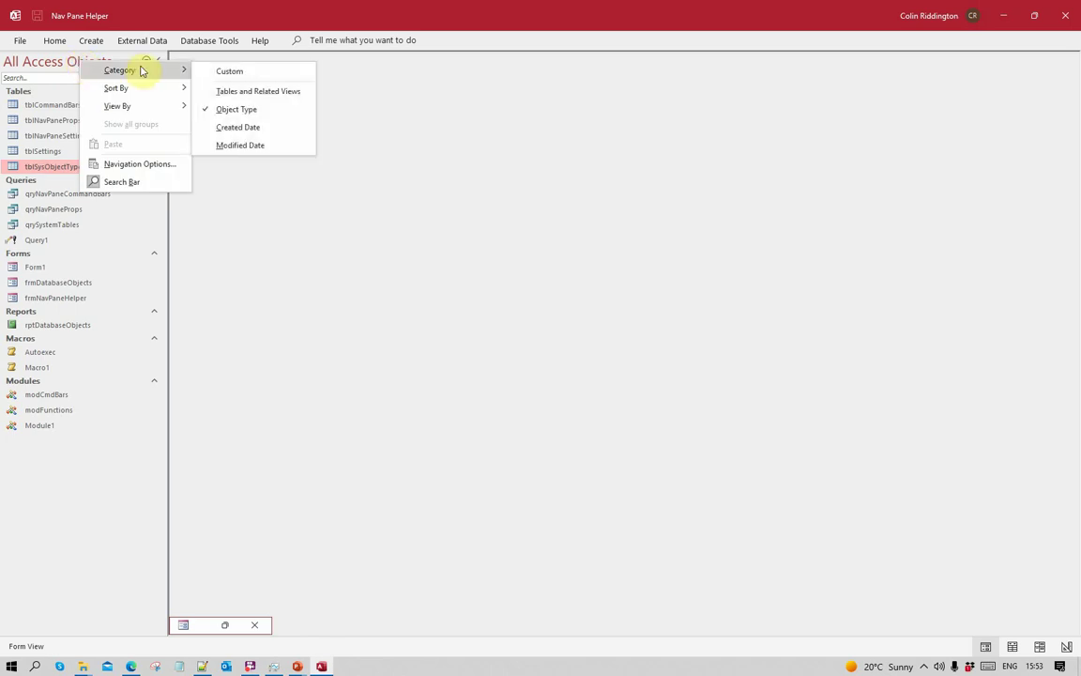
left_click(260, 92)
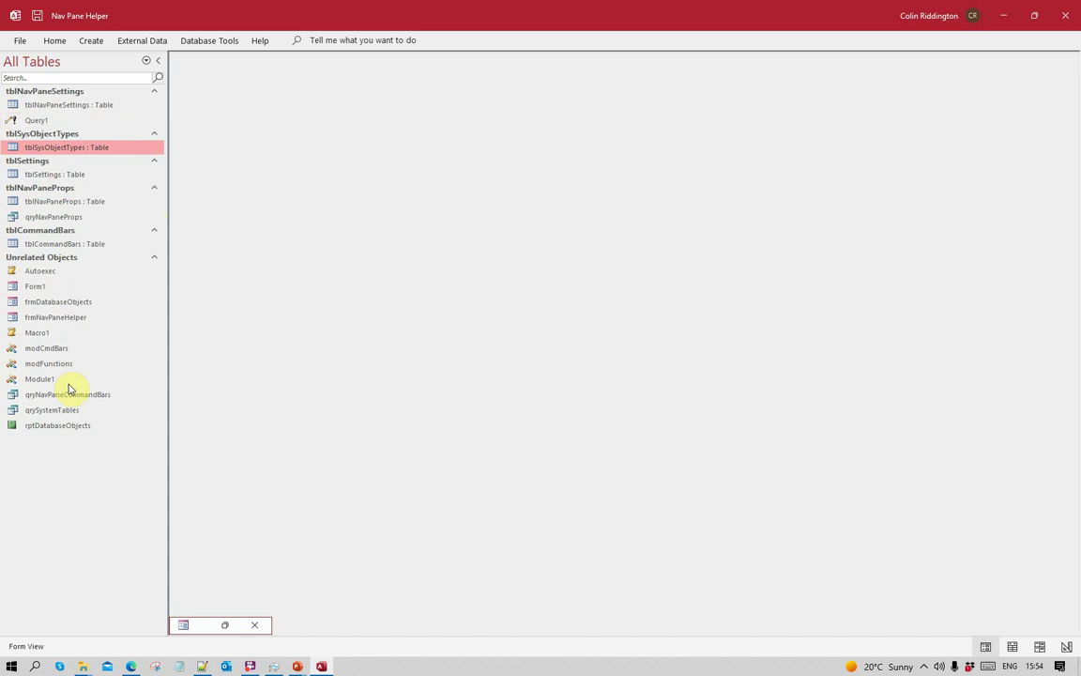
Switch the navigation pane's sort order to descending and back to ascending.
right_click(65, 61)
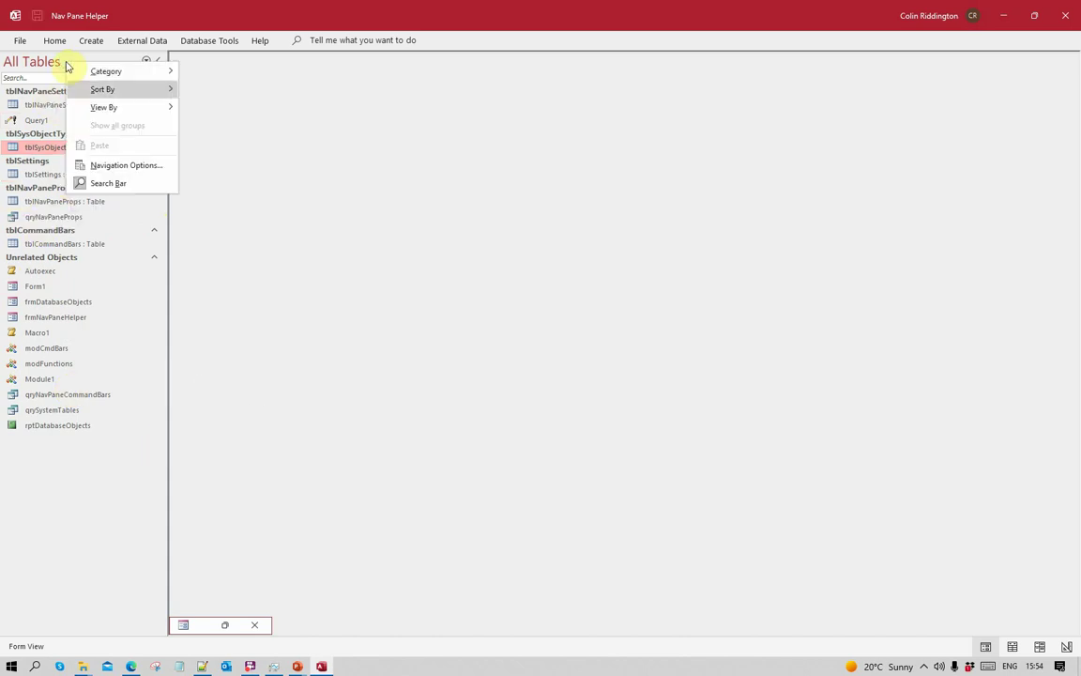
mouse_move(114, 92)
left_click(208, 108)
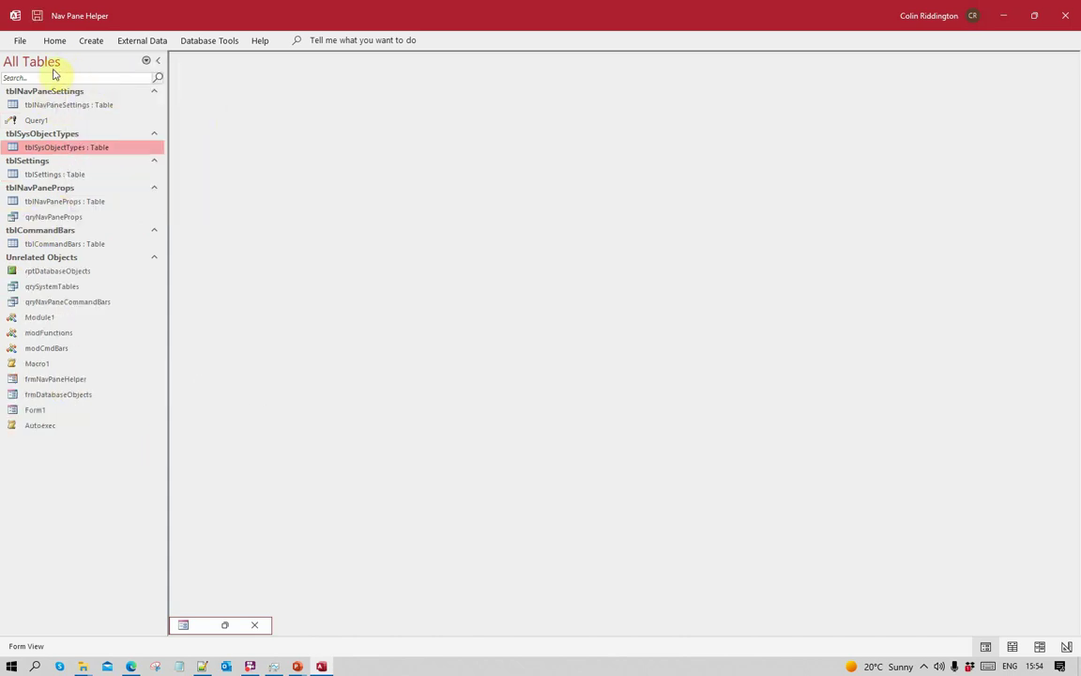
right_click(80, 65)
mouse_move(166, 96)
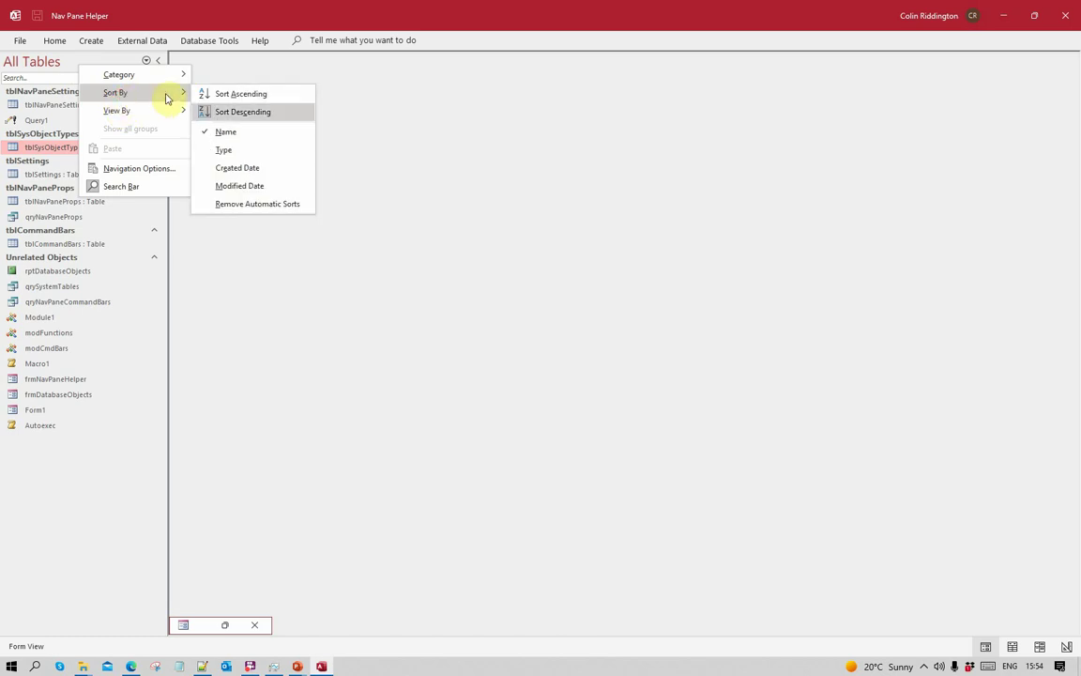
left_click(223, 97)
Set the navigation pane category to Created Date and sort its objects by Modified Date.
right_click(40, 60)
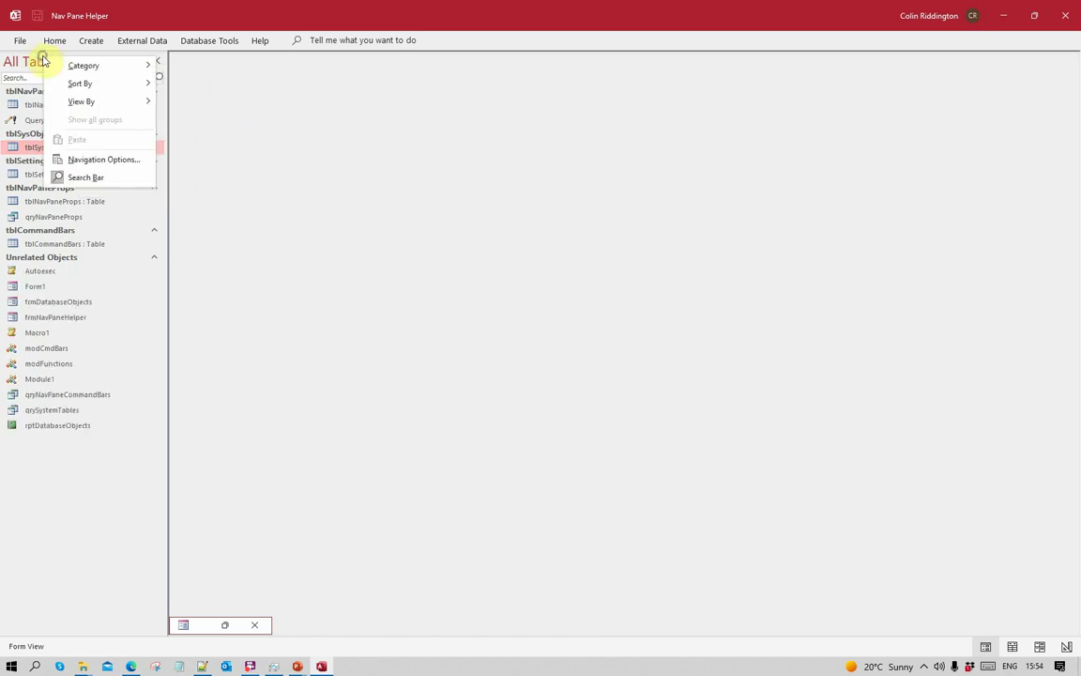
mouse_move(101, 73)
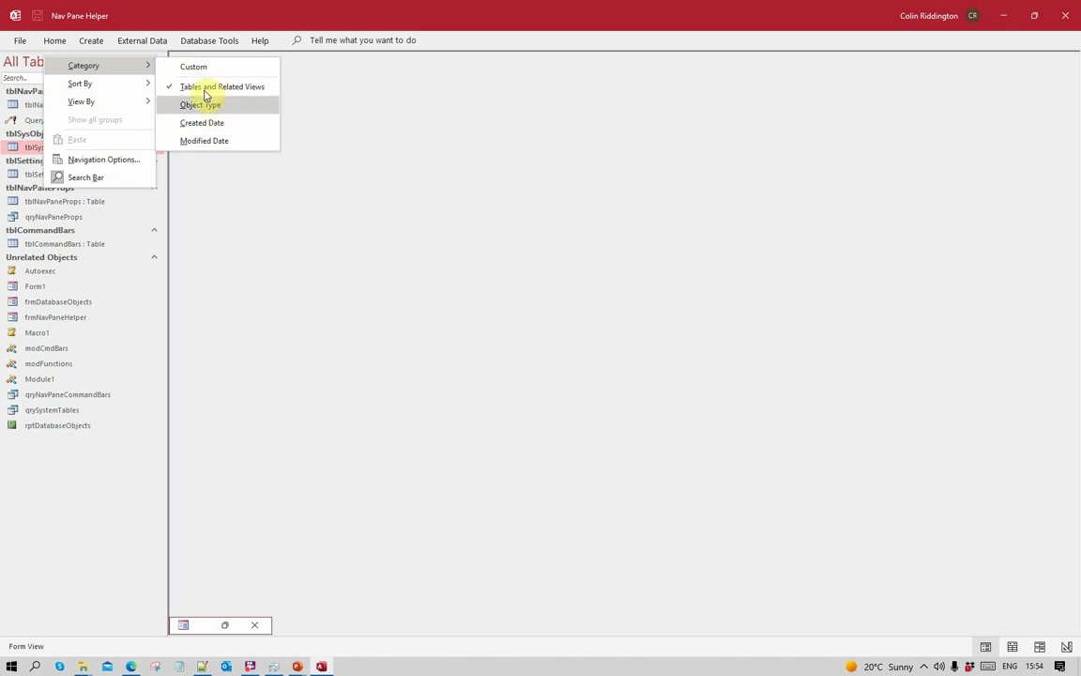
left_click(206, 126)
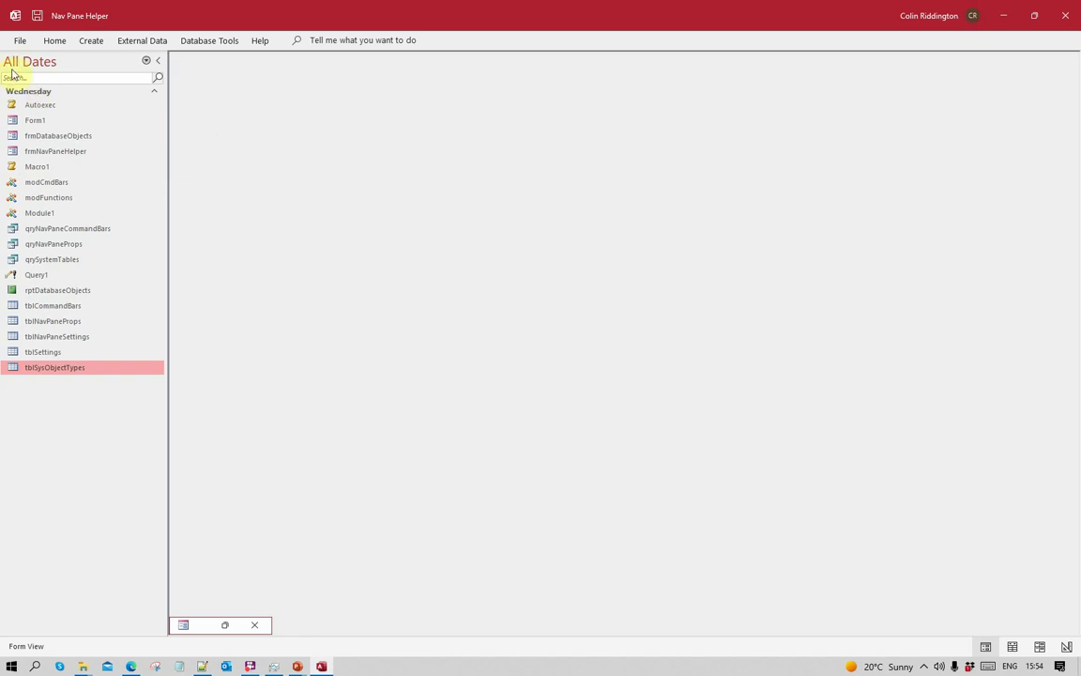
right_click(67, 60)
mouse_move(96, 94)
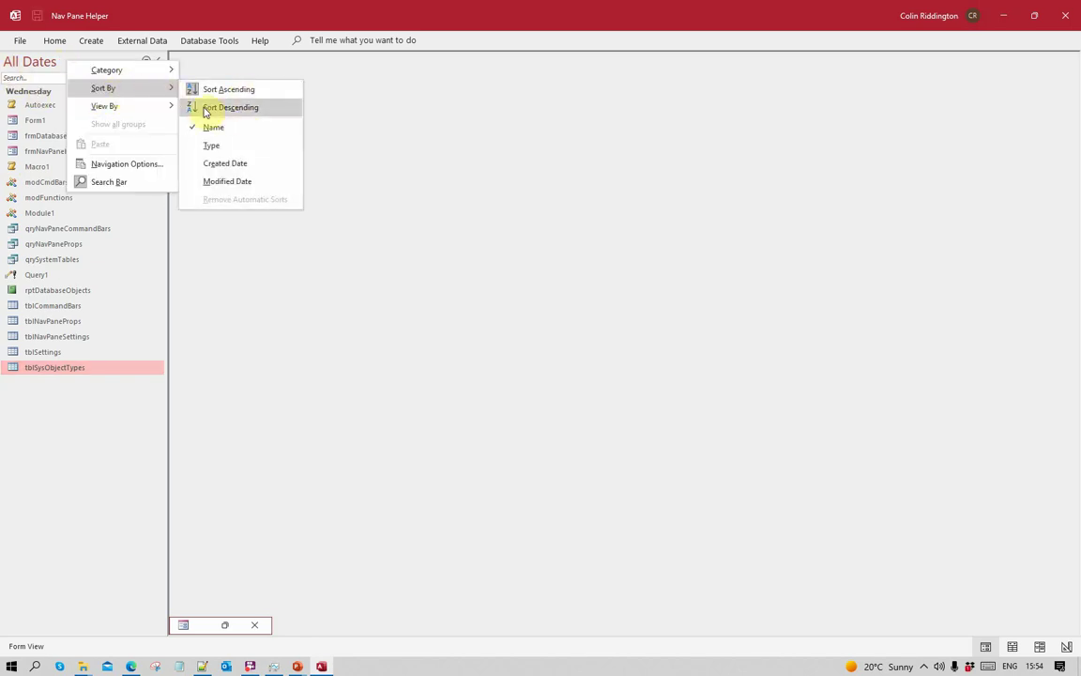
left_click(229, 182)
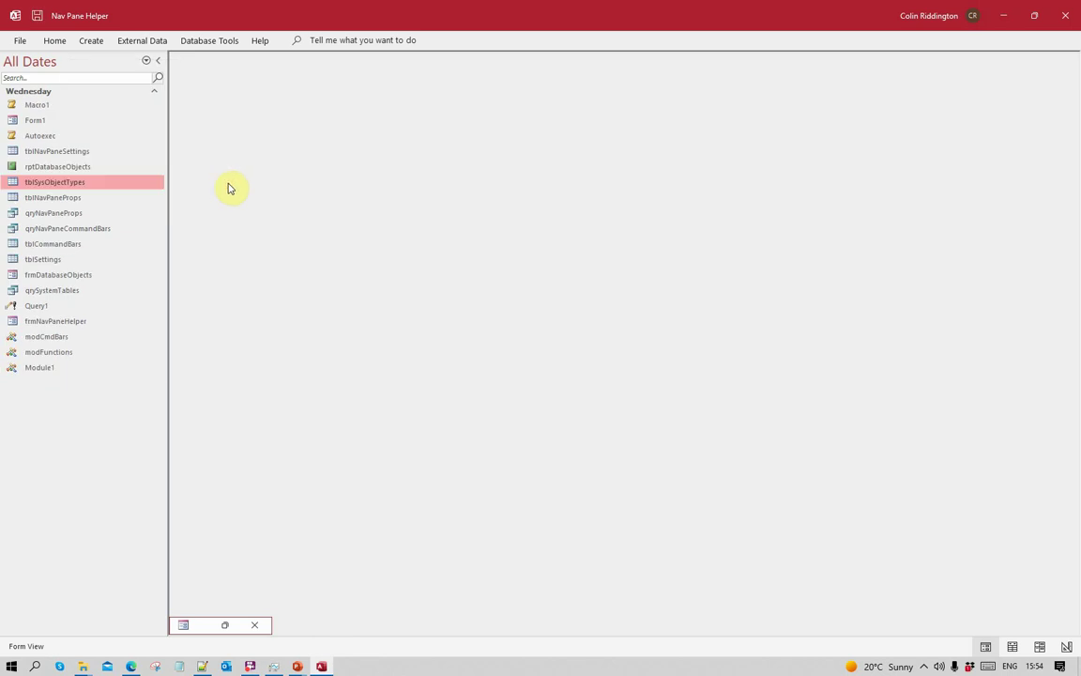
Set the navigation pane category to Object Type and sort its objects by Created Date.
right_click(87, 68)
mouse_move(132, 75)
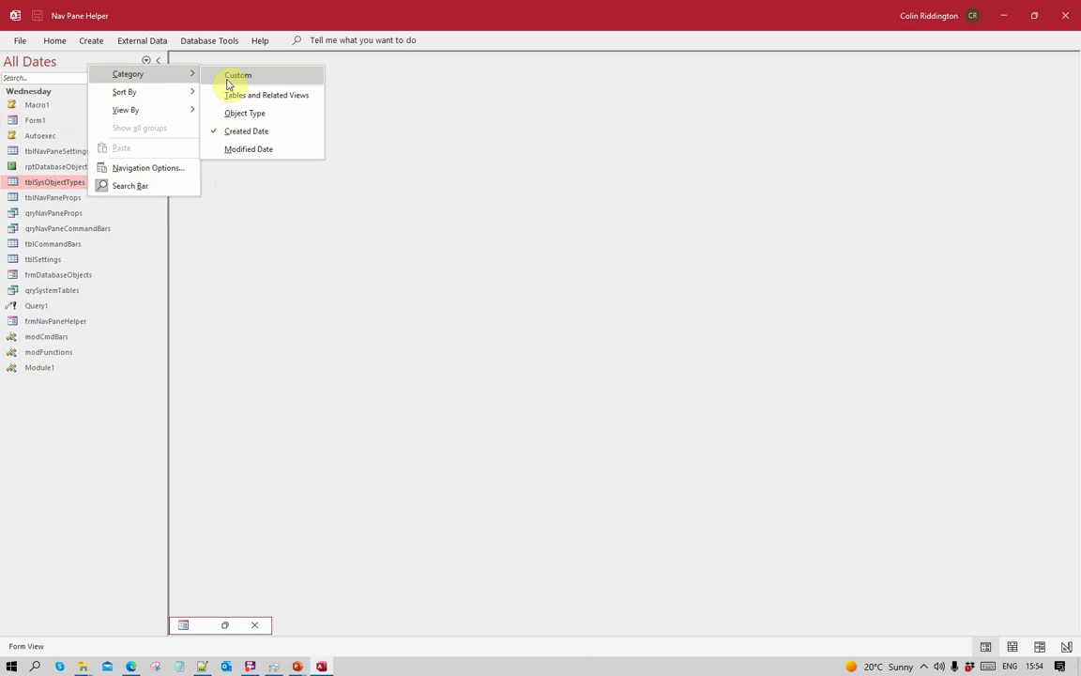
left_click(242, 113)
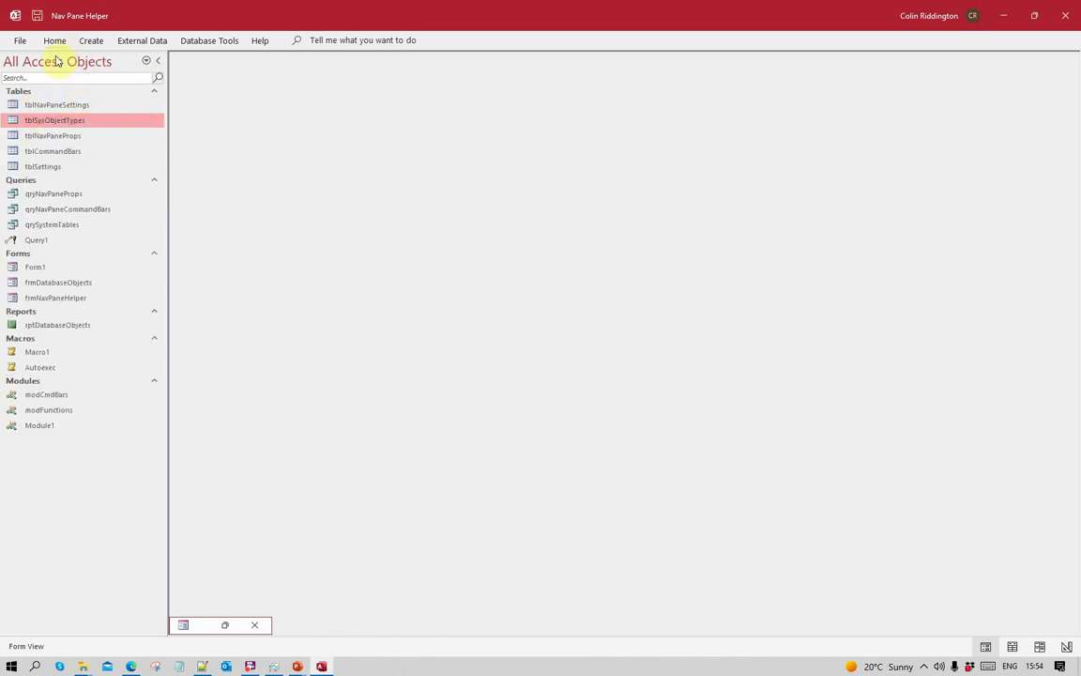
right_click(79, 61)
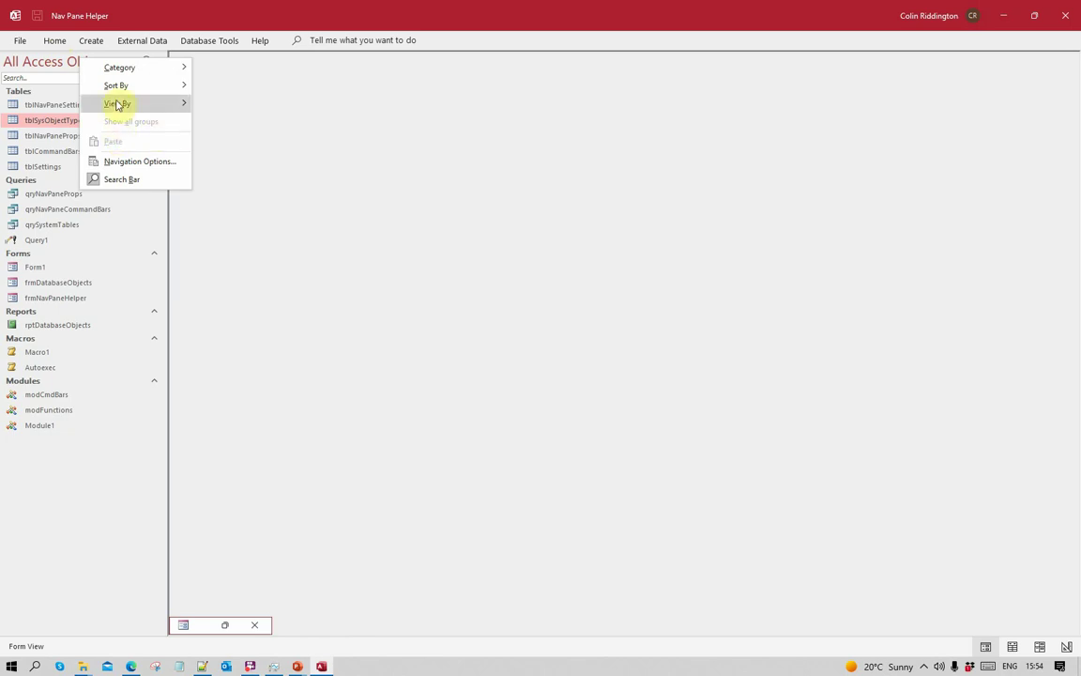
mouse_move(116, 85)
left_click(235, 163)
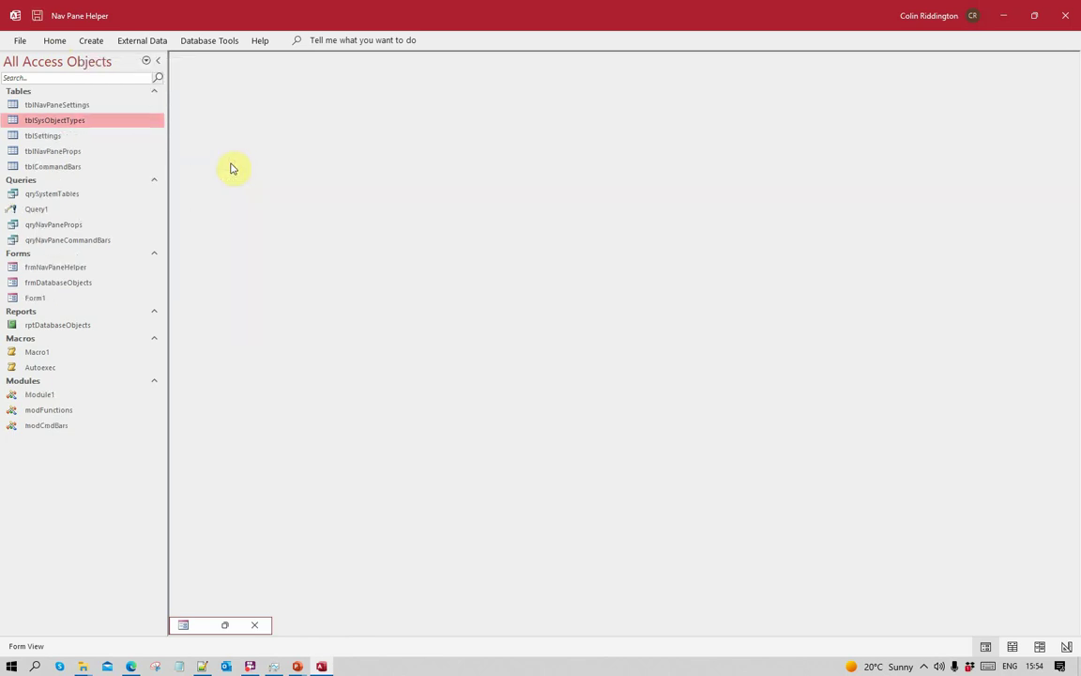
Enable Show System Objects in the Navigation Options and apply the change.
right_click(73, 64)
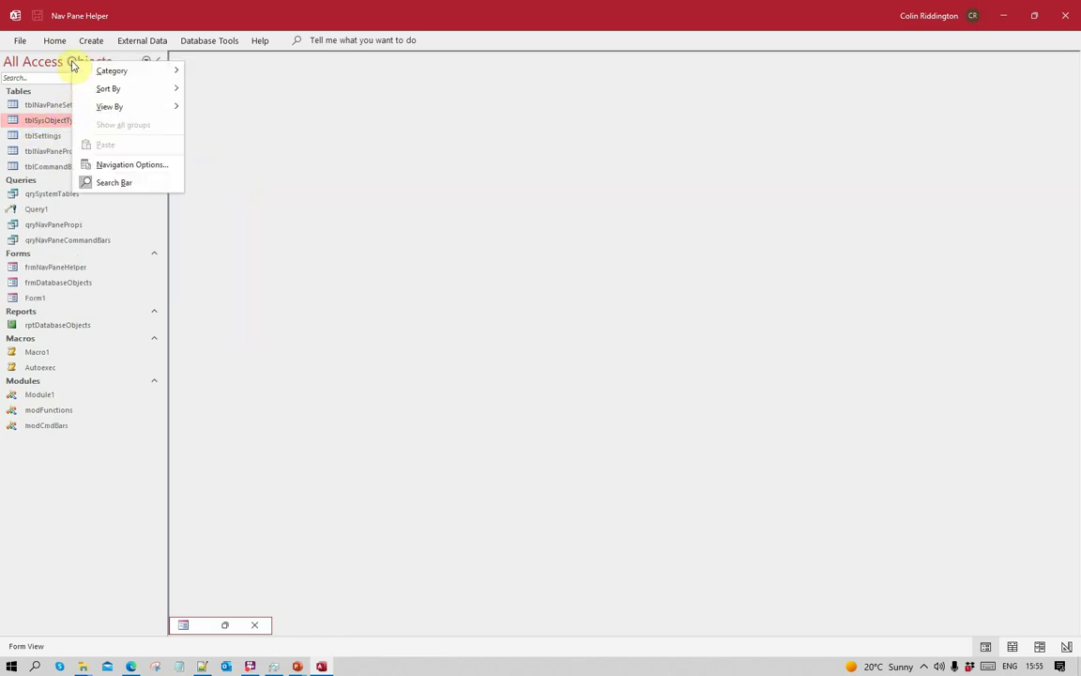
left_click(132, 165)
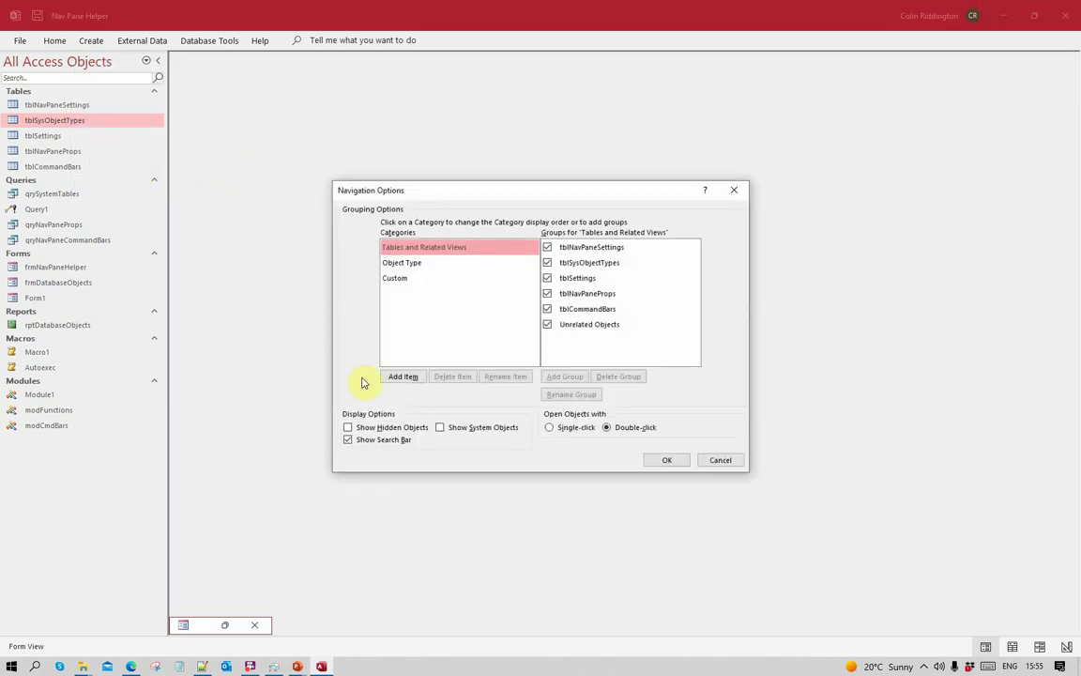
left_click(439, 427)
left_click(674, 460)
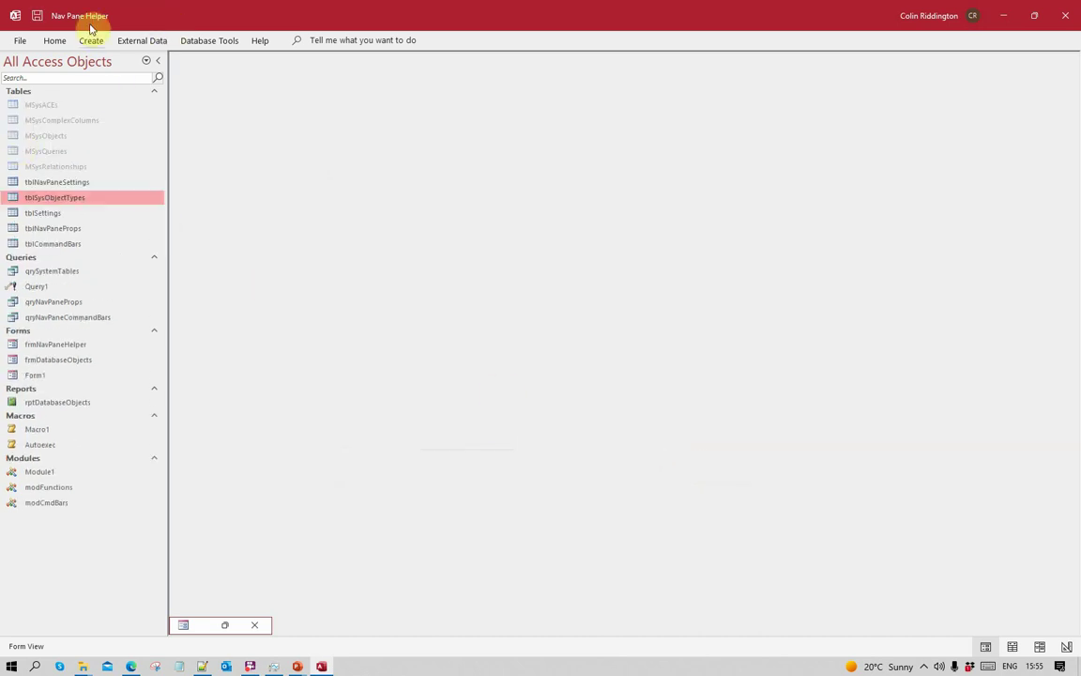
Enable Show Hidden Objects in the Navigation Options and apply the change.
right_click(94, 64)
left_click(150, 165)
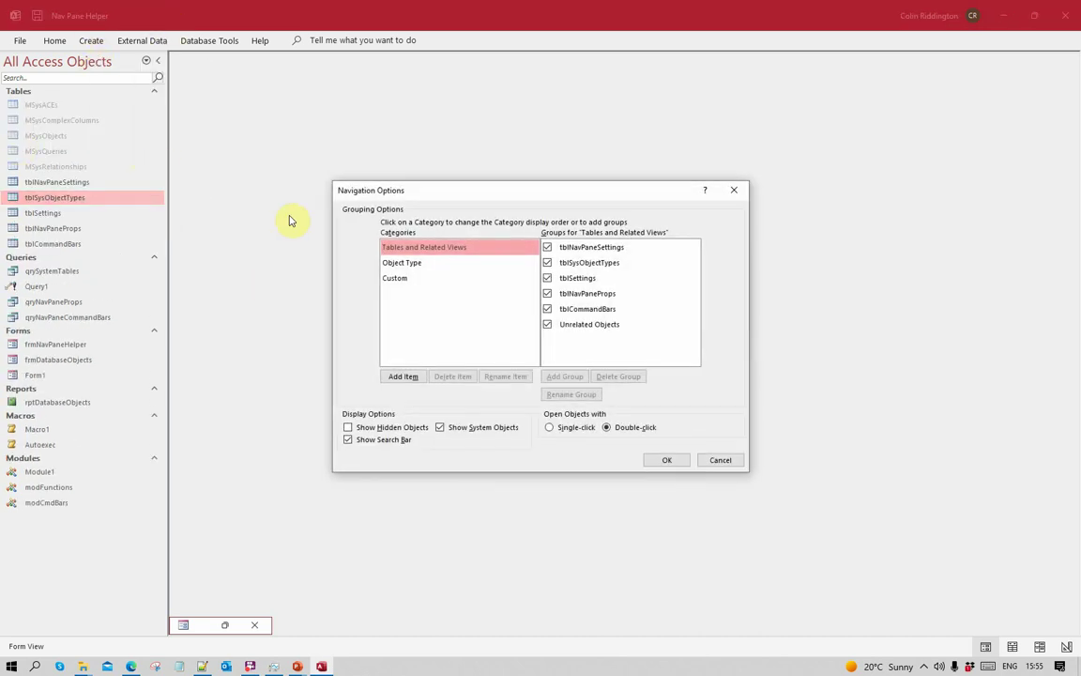
left_click(349, 427)
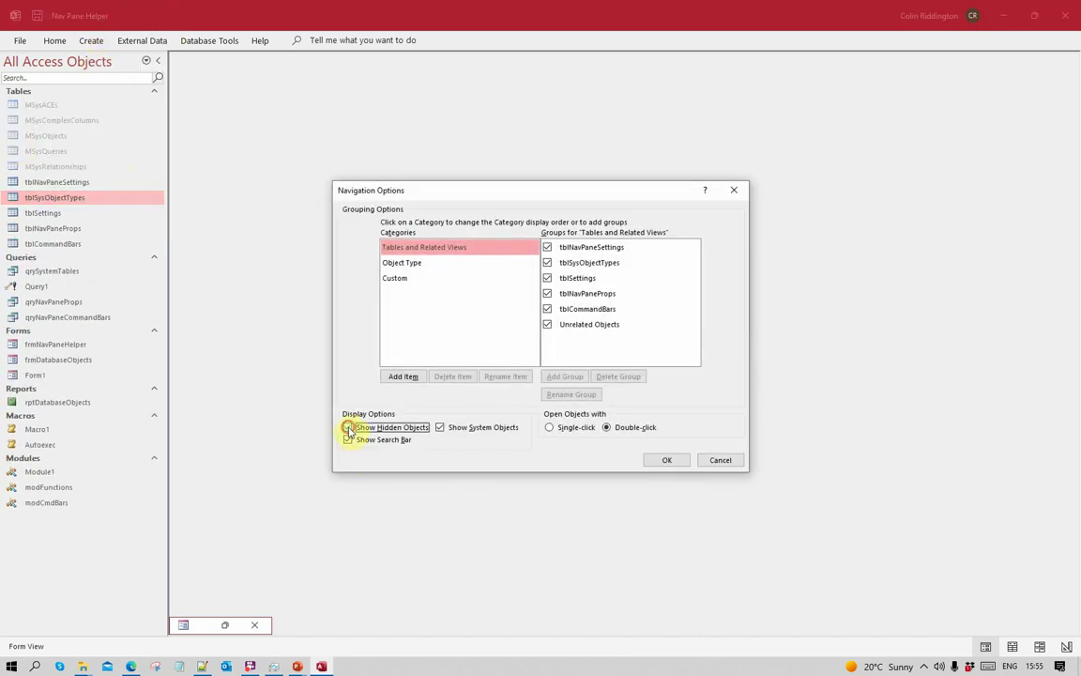
left_click(664, 460)
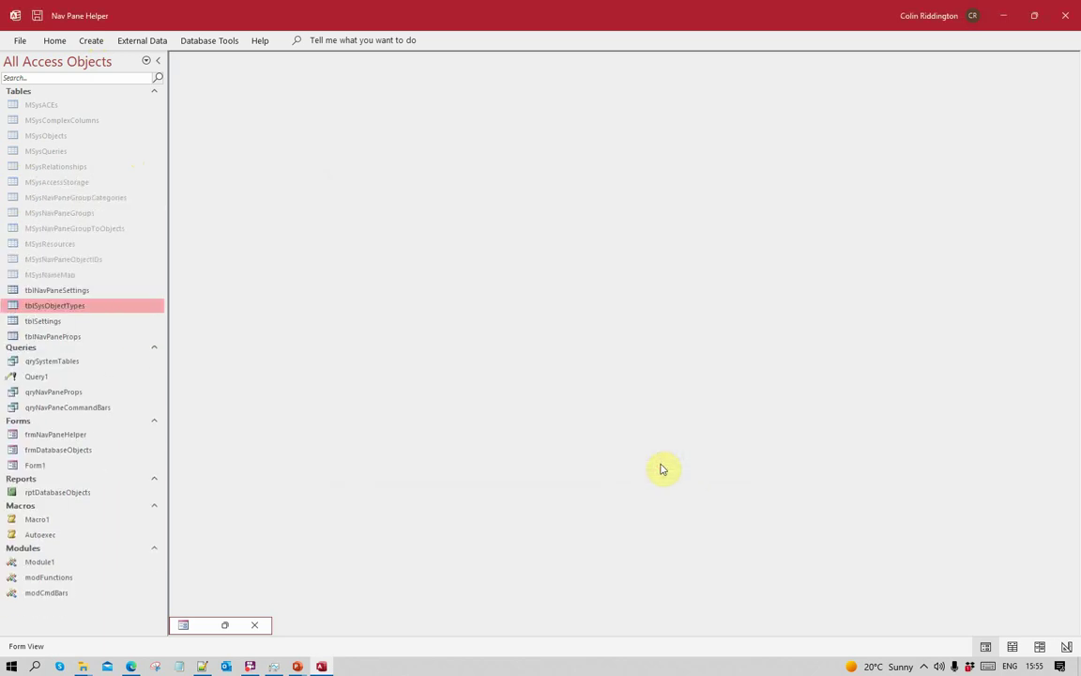
Turn off the search bar in the navigation pane.
right_click(55, 78)
right_click(113, 60)
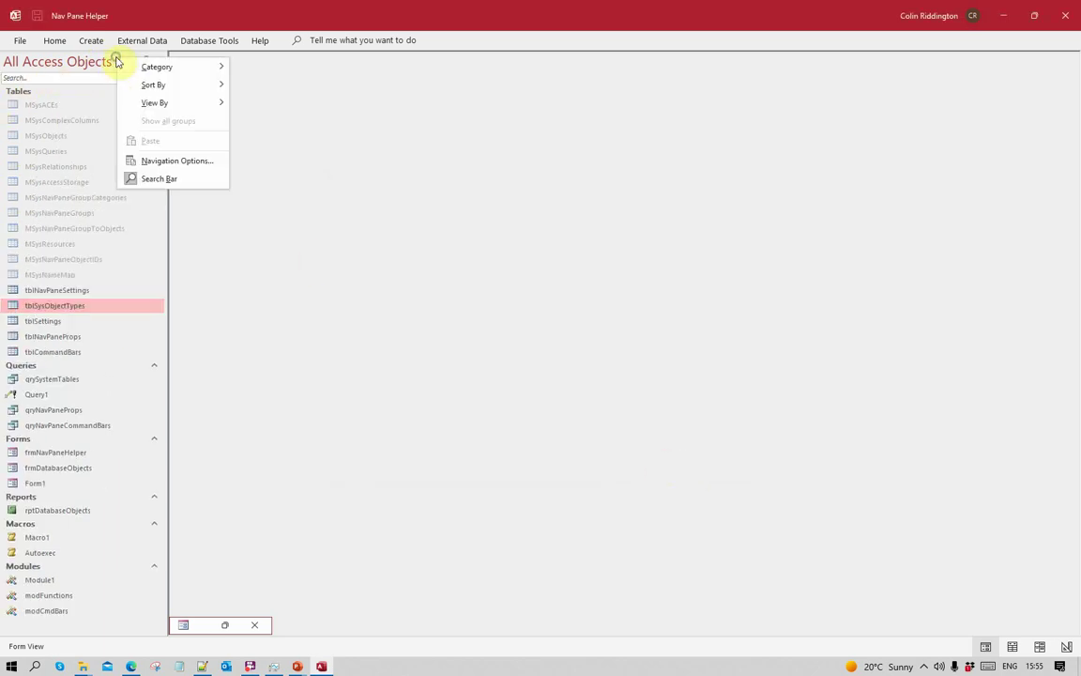
left_click(164, 179)
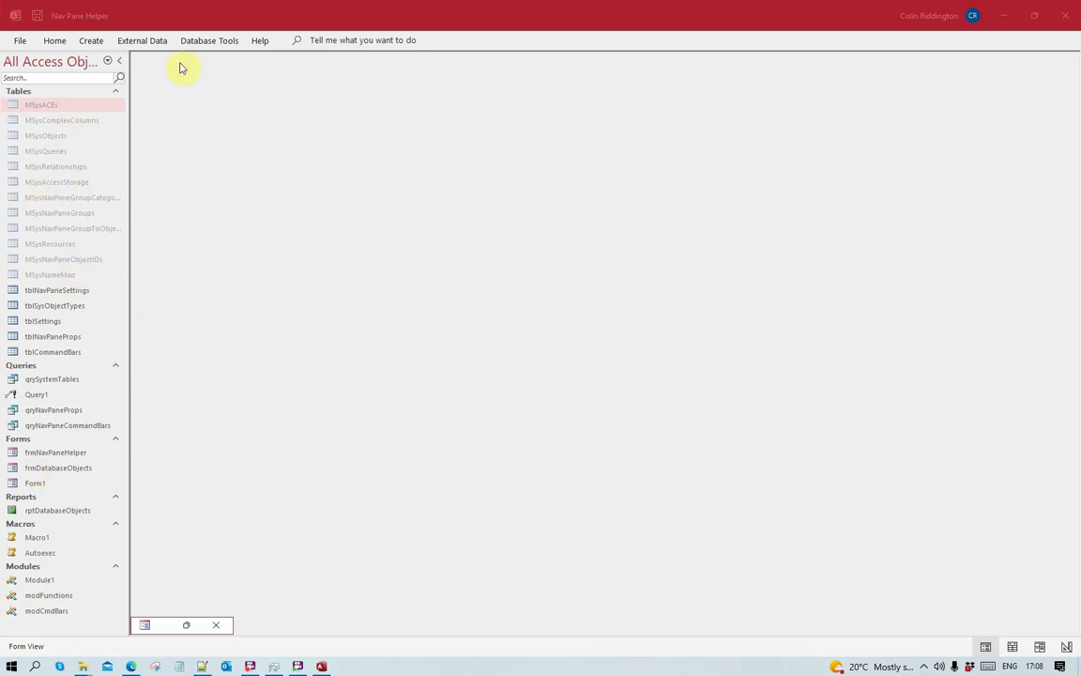
Set the navigation pane's view to Icon, switch it to Details, and look through the listed object details.
right_click(58, 61)
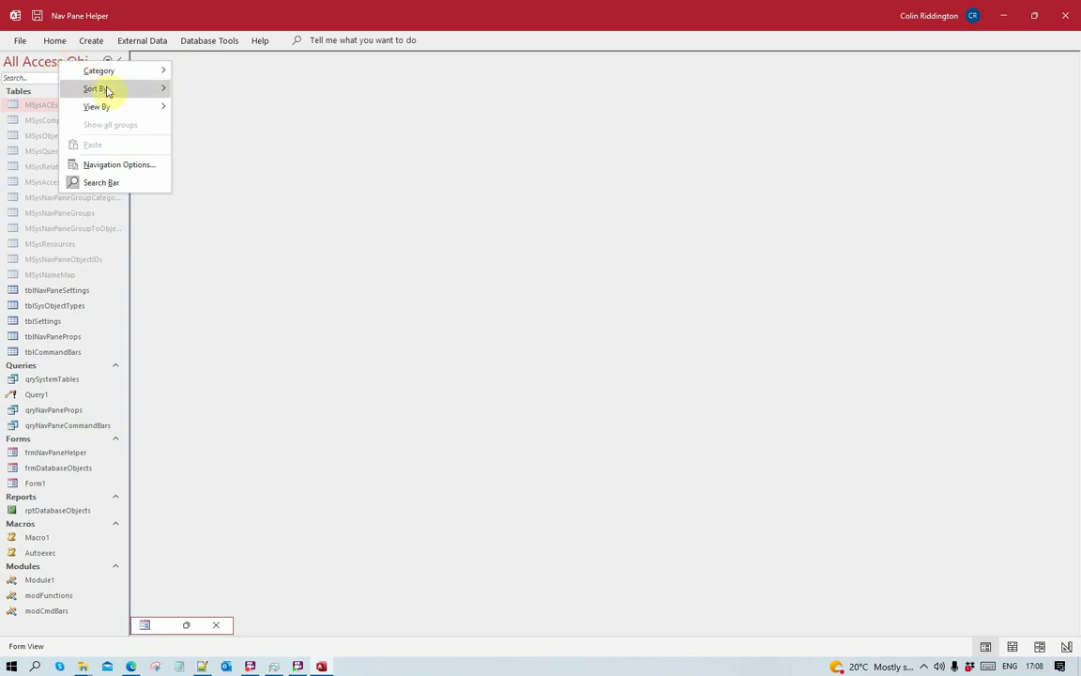
mouse_move(110, 109)
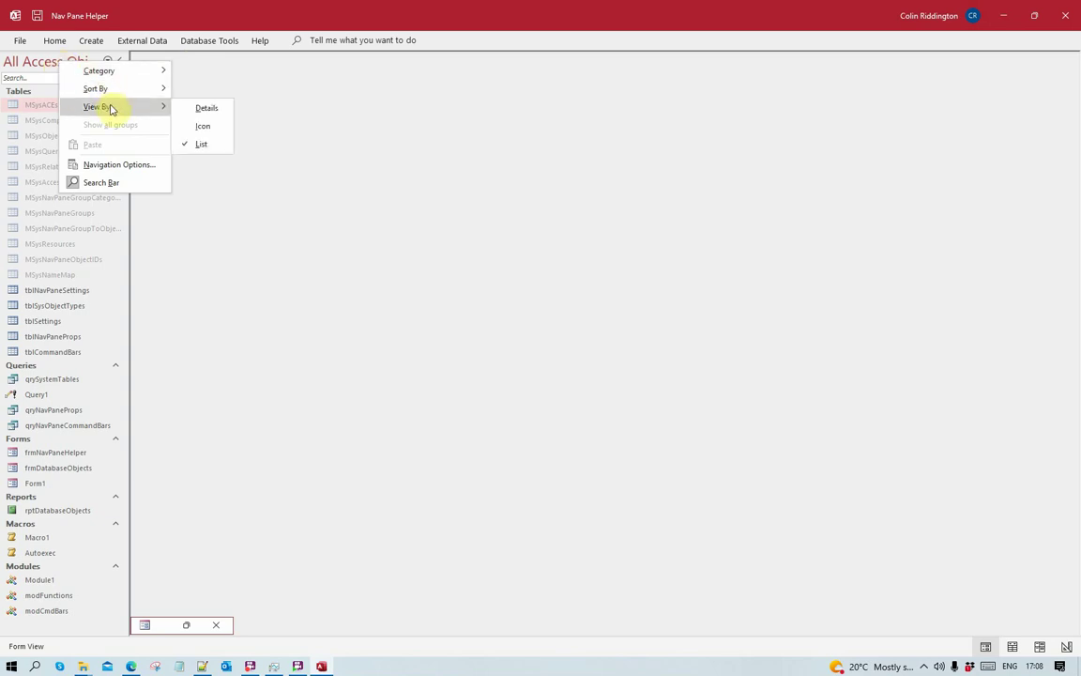
left_click(185, 127)
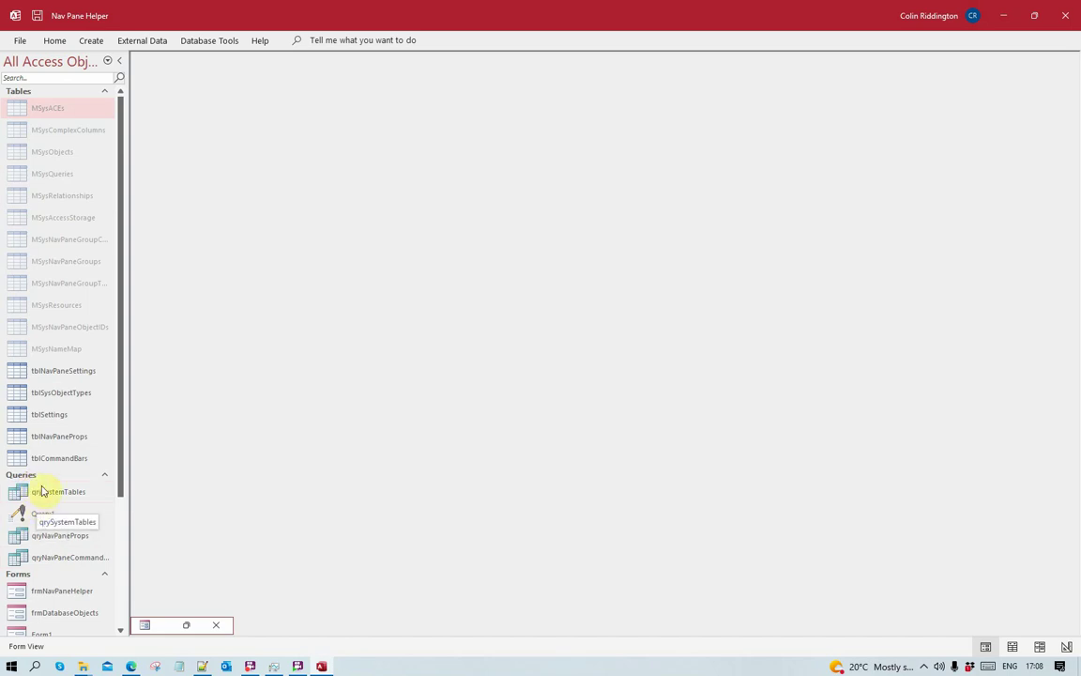
right_click(31, 66)
mouse_move(82, 109)
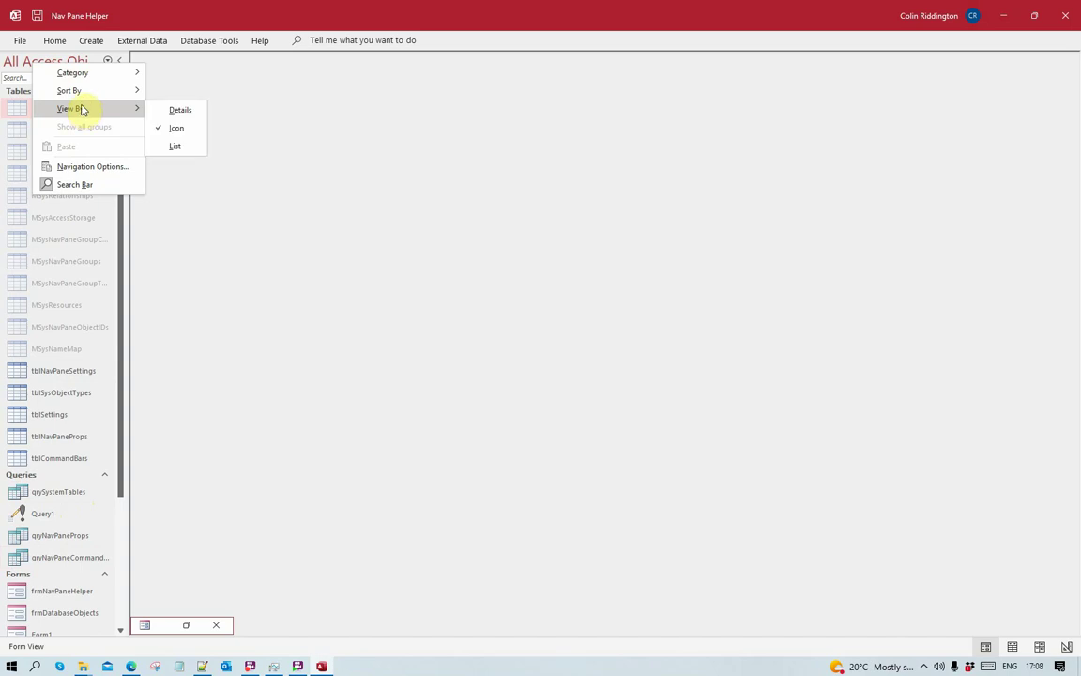
left_click(183, 109)
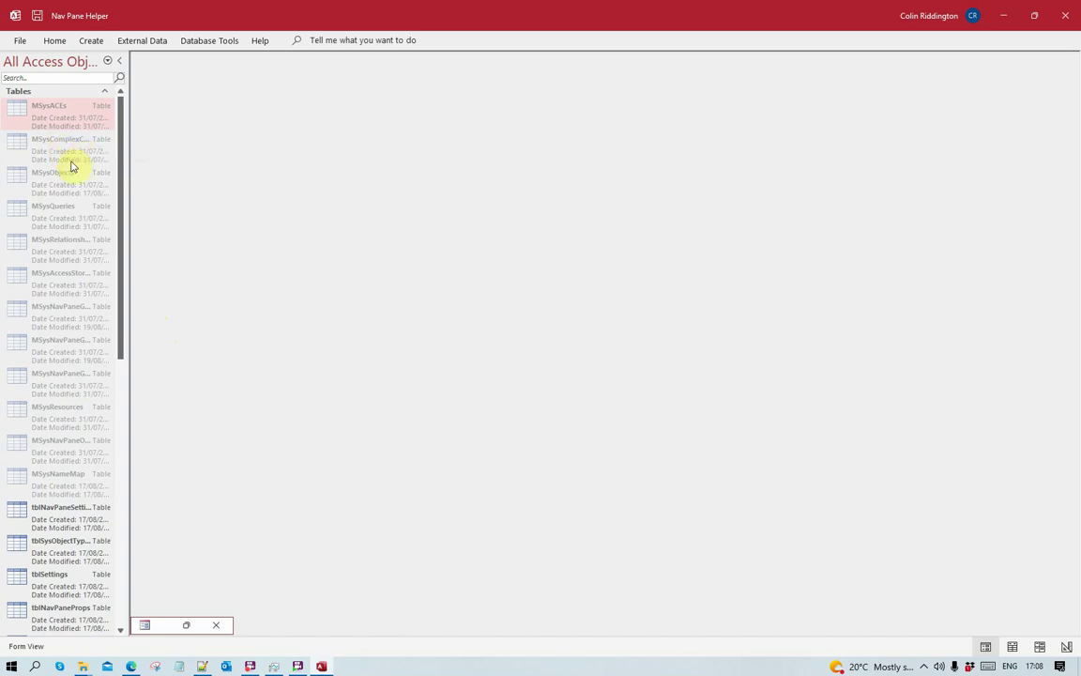
left_click_drag(120, 338, 111, 535)
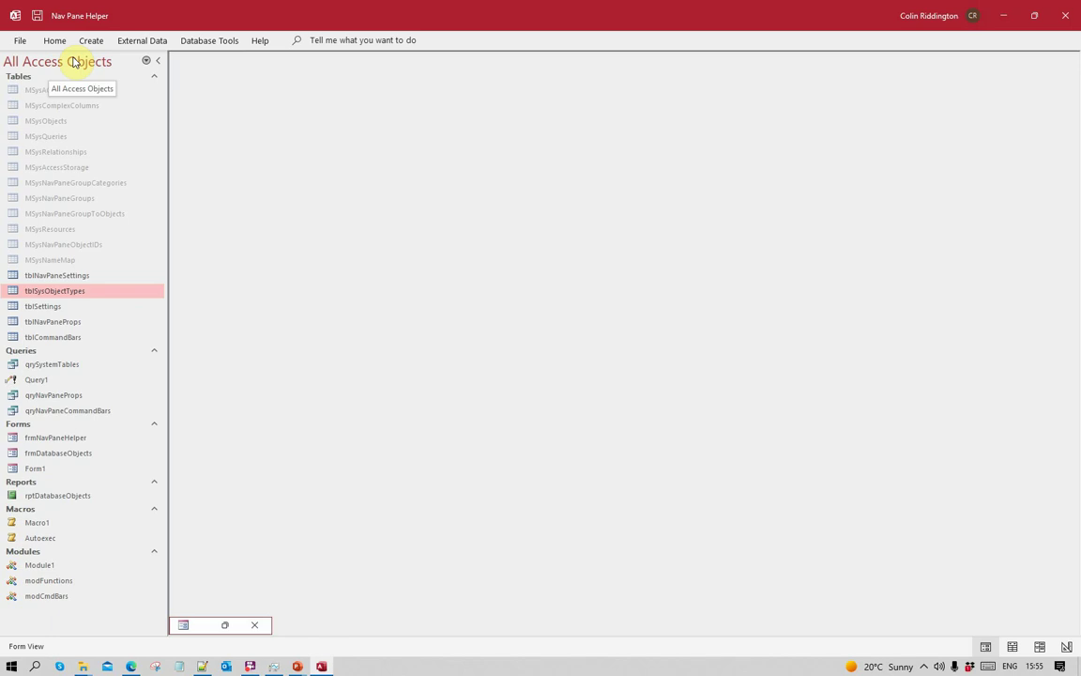
Disable Show System Objects and Show Hidden Objects in the Navigation Options and apply the changes.
right_click(74, 61)
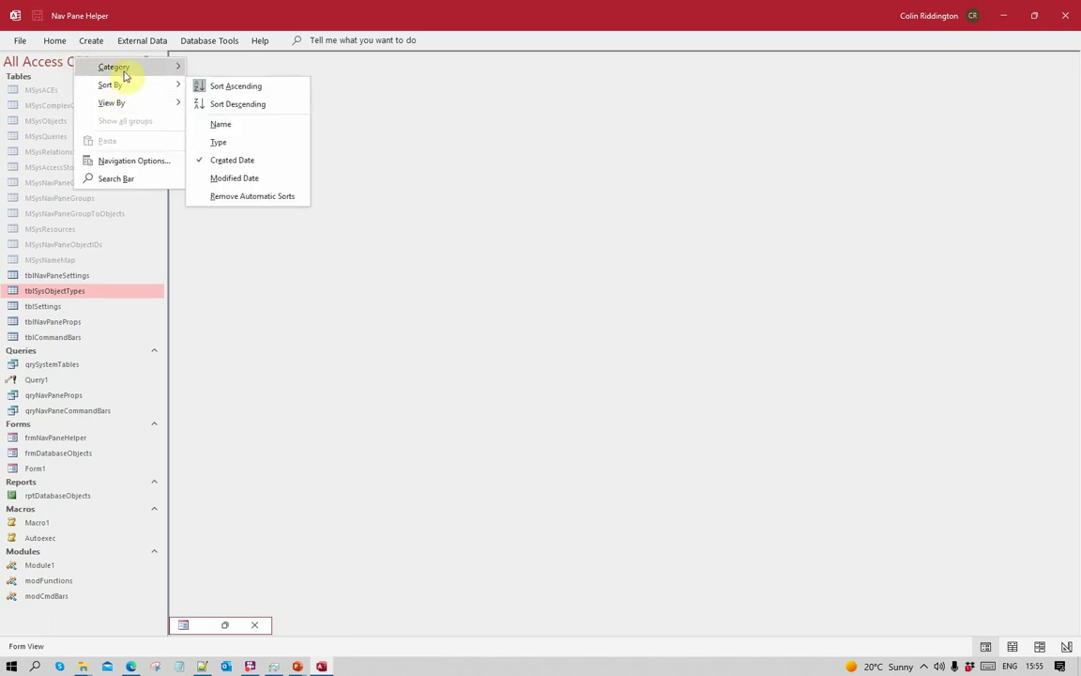
mouse_move(123, 68)
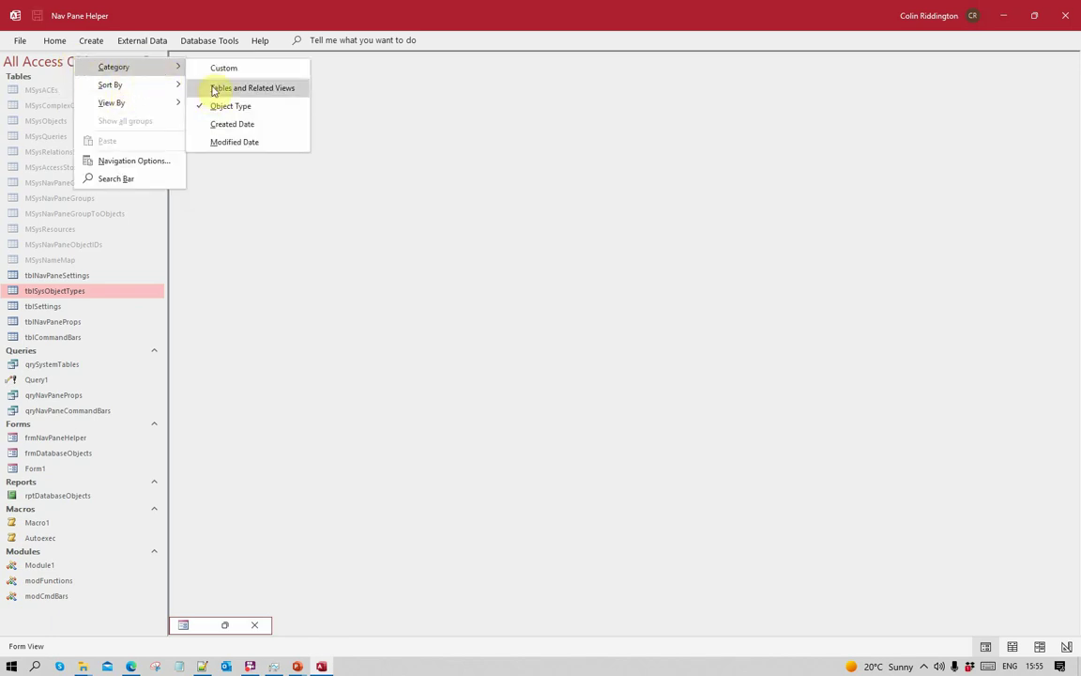
left_click(142, 166)
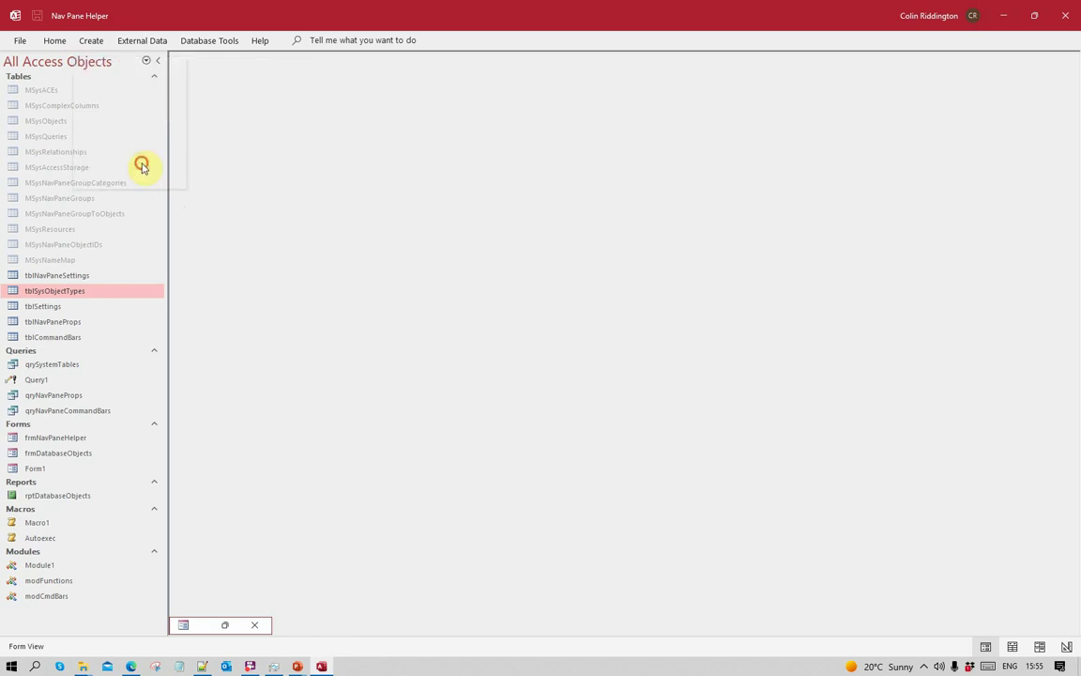
left_click(451, 426)
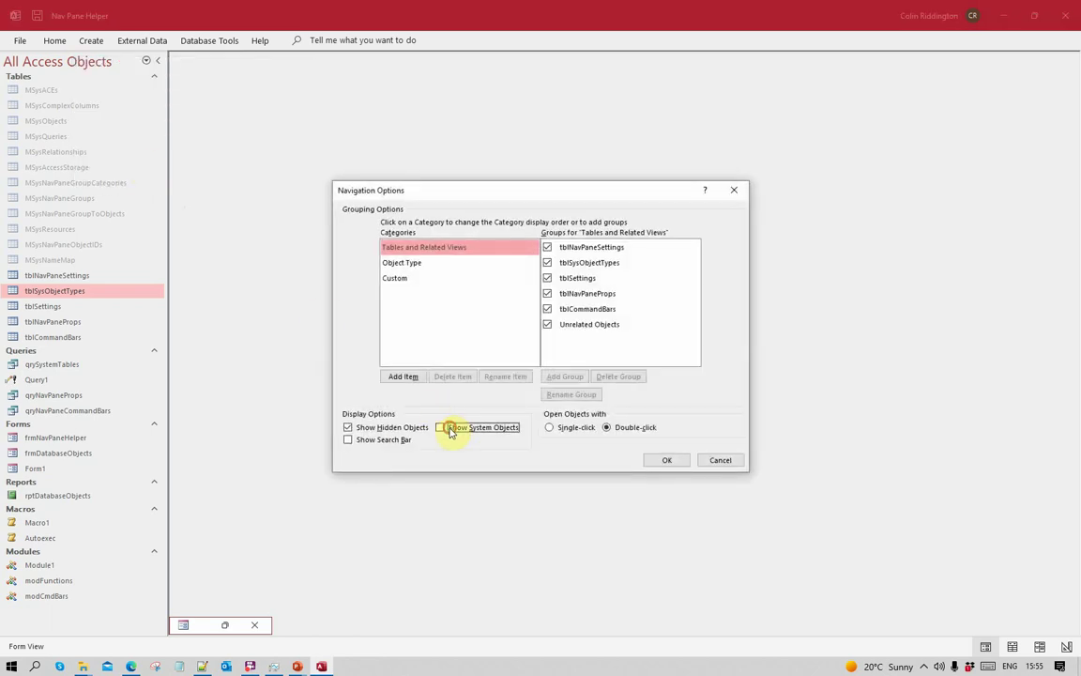
left_click(361, 427)
left_click(665, 460)
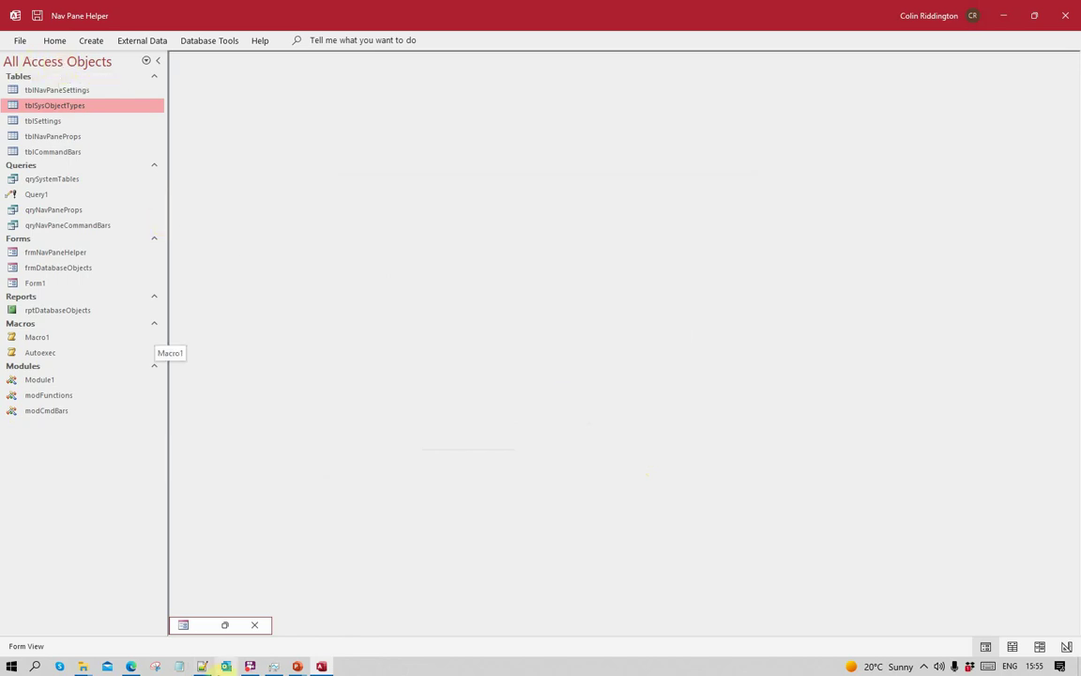
Restore the minimized Nav Pane Helper form and review the navigation pane's built-in category choices.
left_click(225, 626)
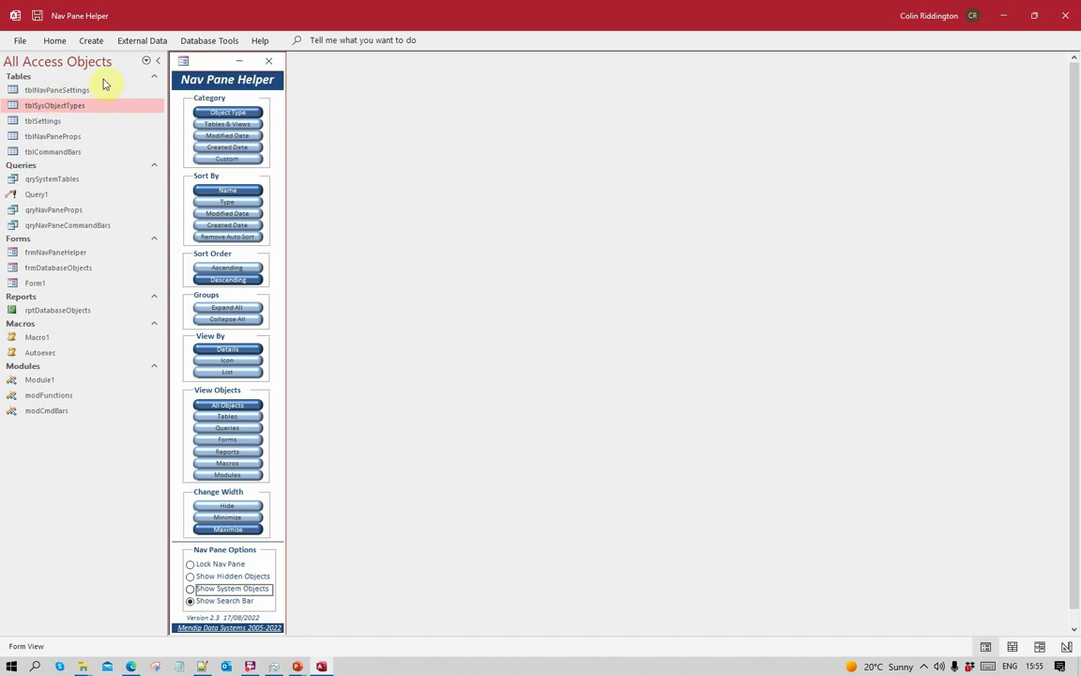
right_click(32, 64)
mouse_move(81, 77)
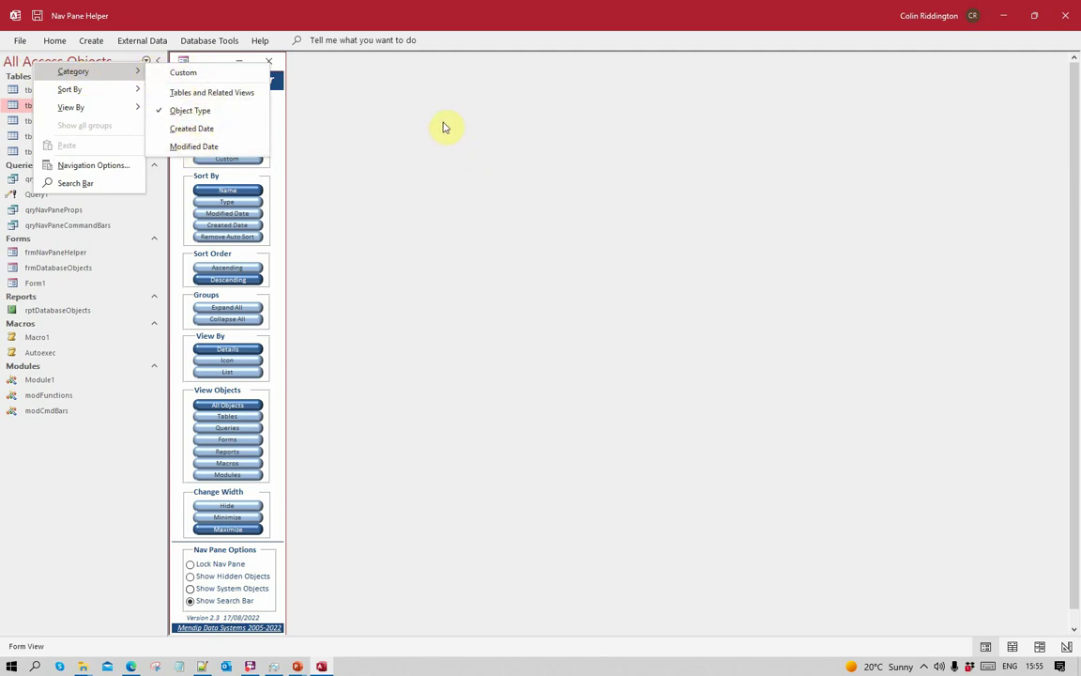
left_click(330, 90)
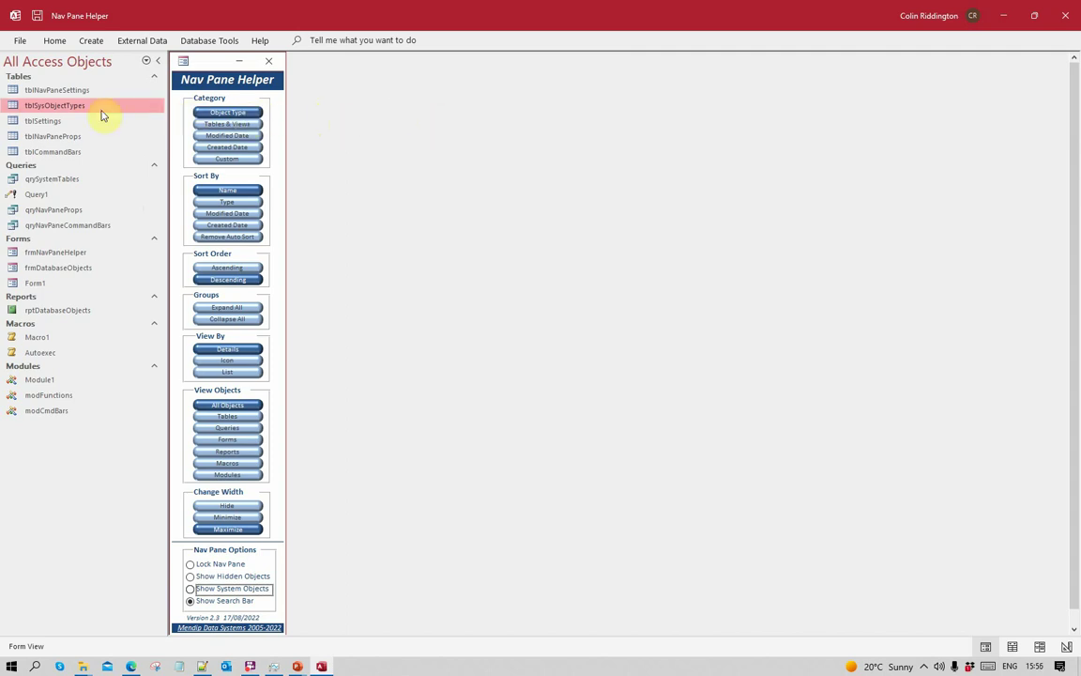
Use the Nav Pane Helper form to set the category to Tables & Views, Modified Date, Created Date, Custom, and back to Object Type.
left_click(227, 124)
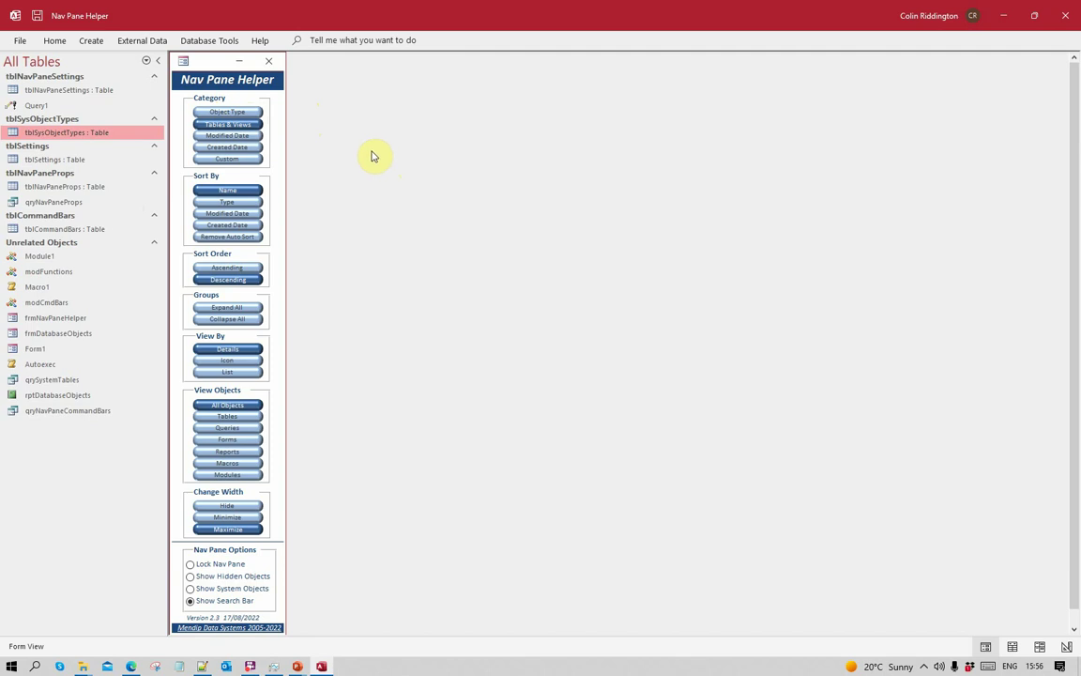
left_click(235, 137)
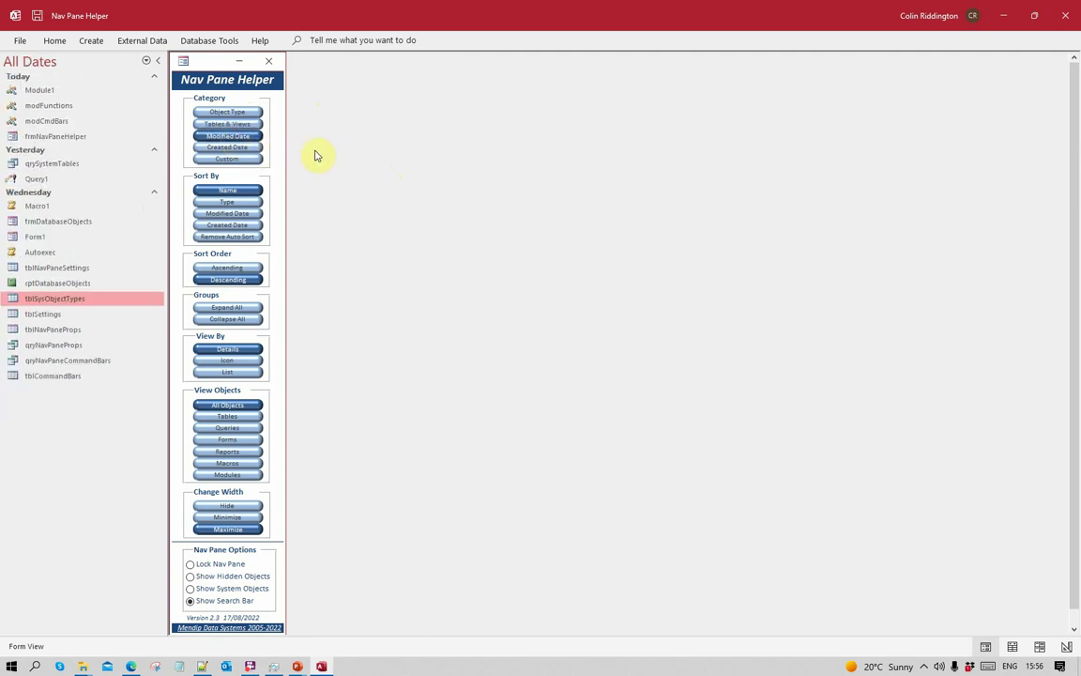
left_click(225, 148)
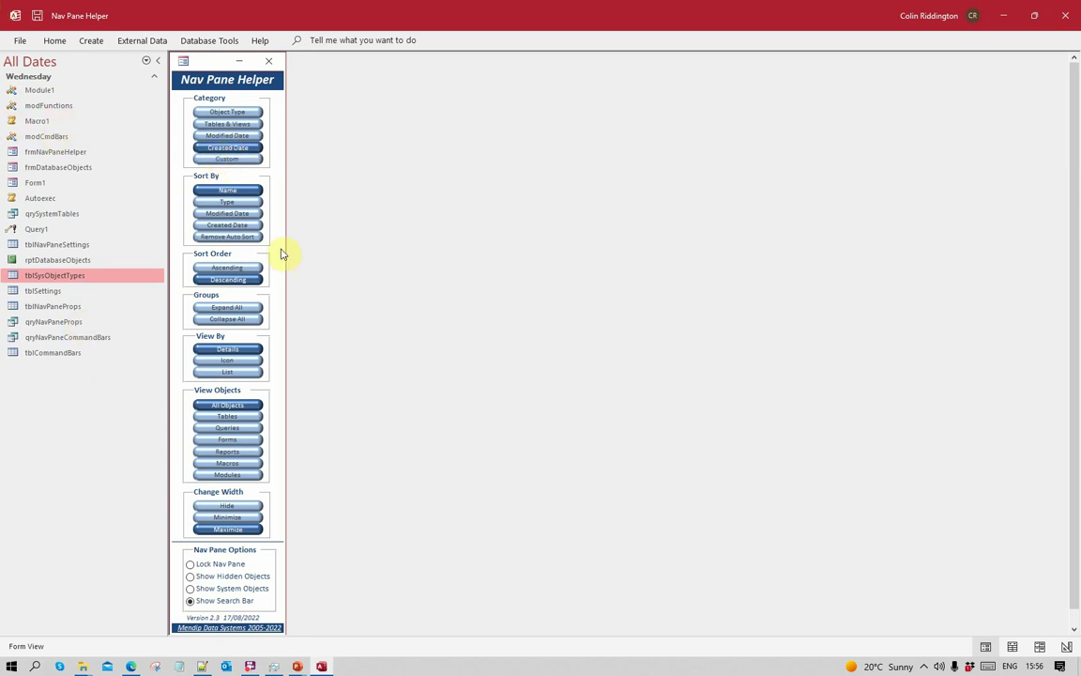
left_click(235, 159)
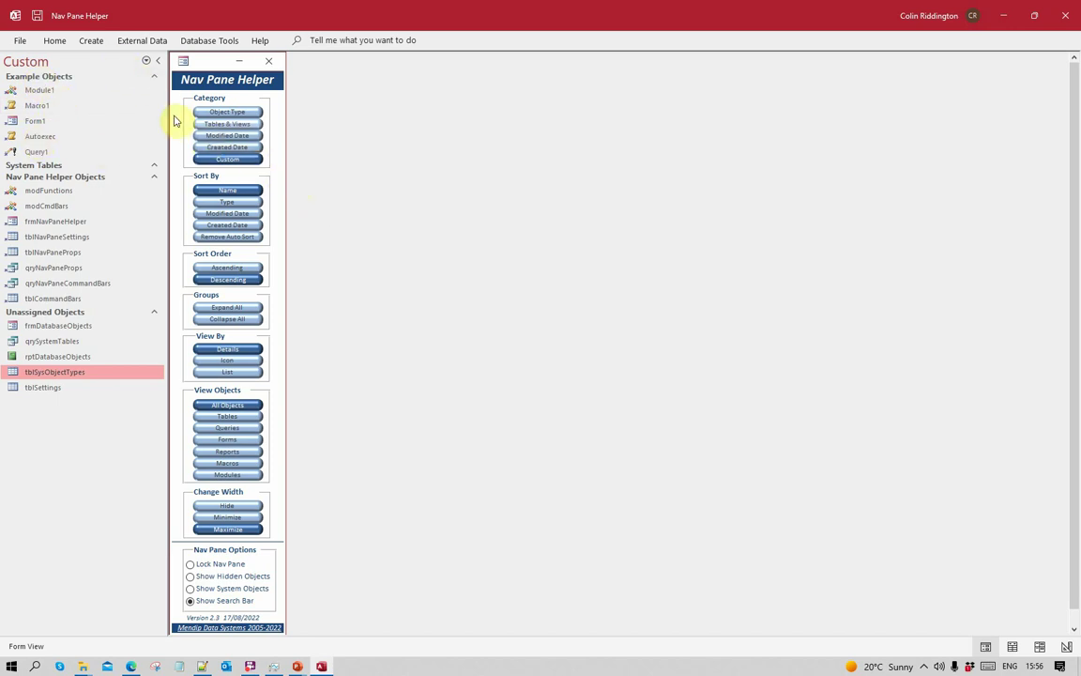
left_click(229, 112)
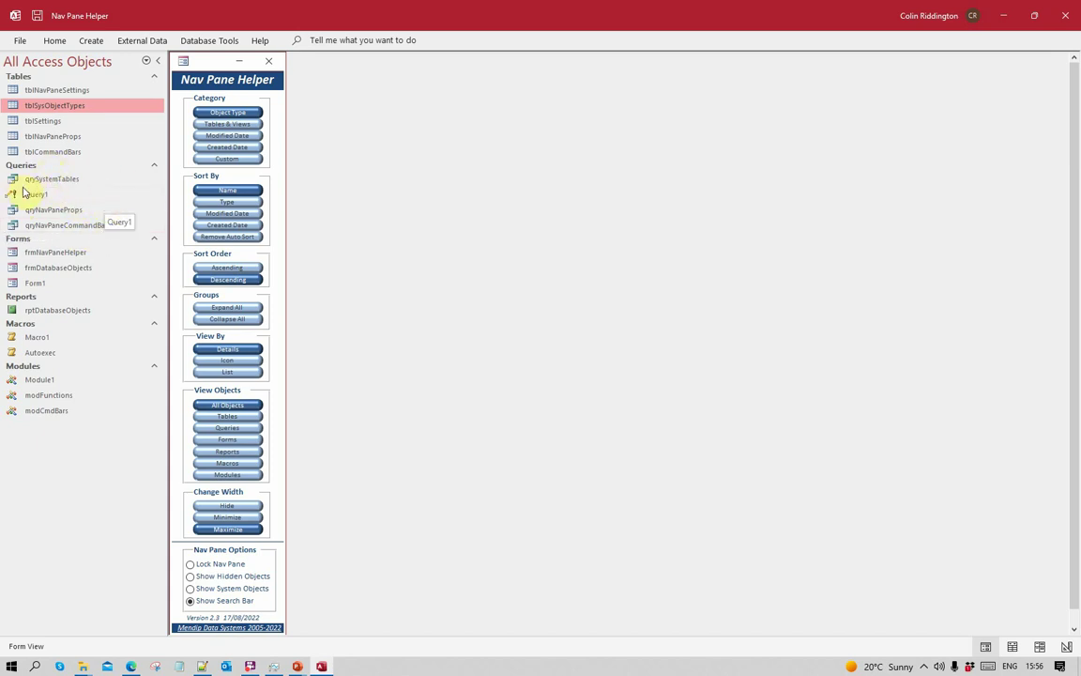
Sort the navigation pane objects by Type, Modified Date and Created Date in turn, using the Nav Pane Helper form.
left_click(226, 202)
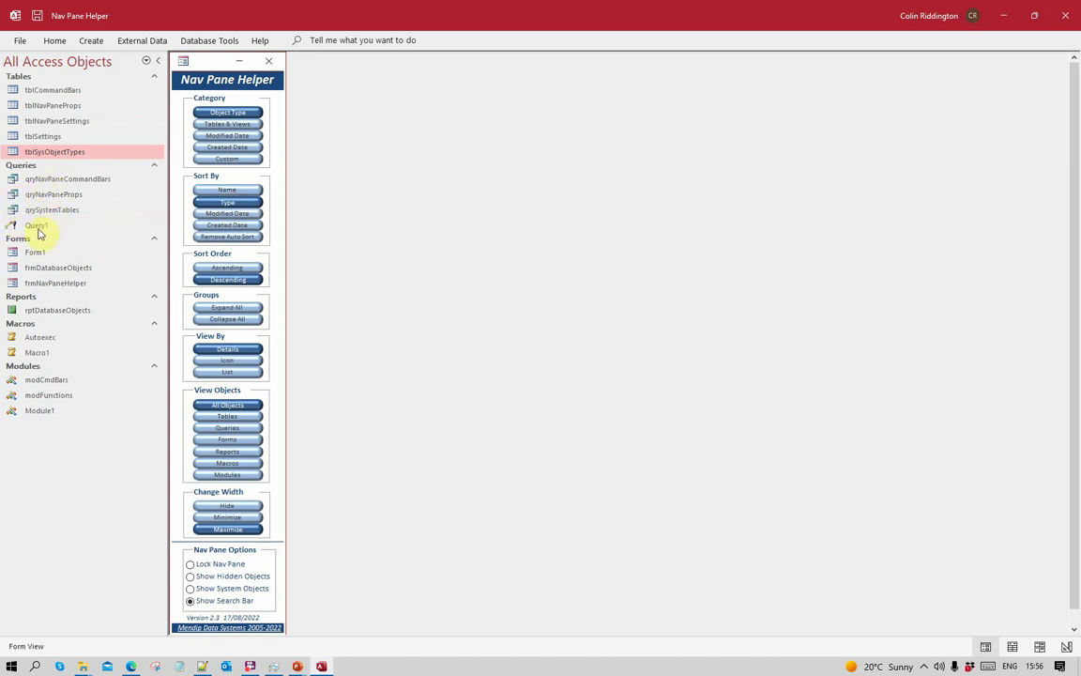
left_click(242, 215)
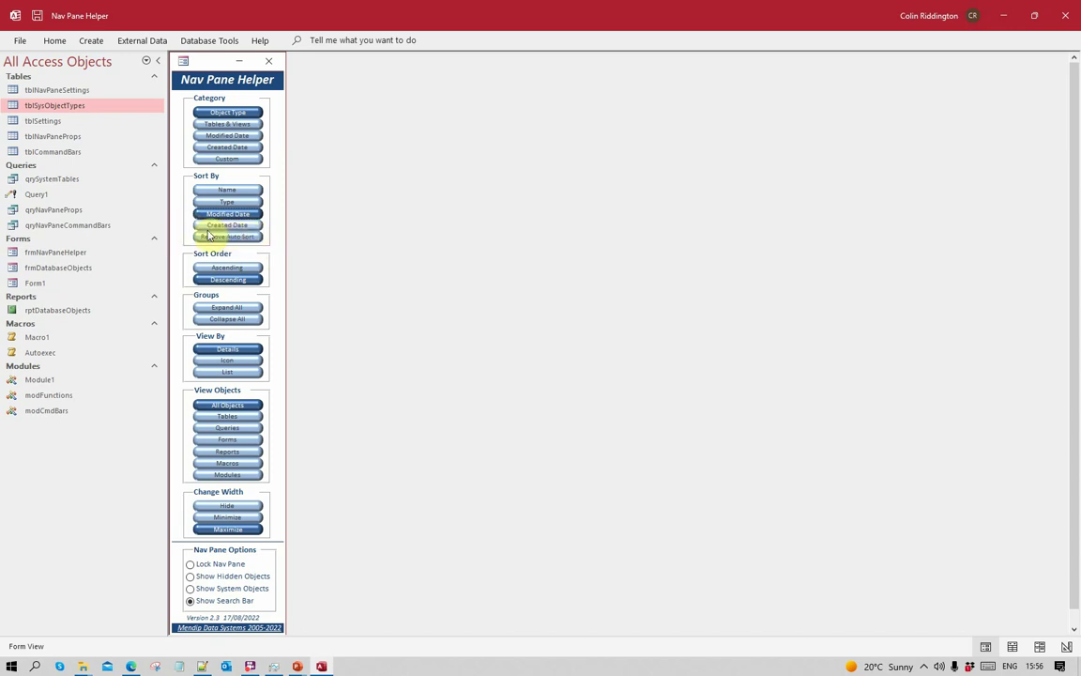
left_click(236, 226)
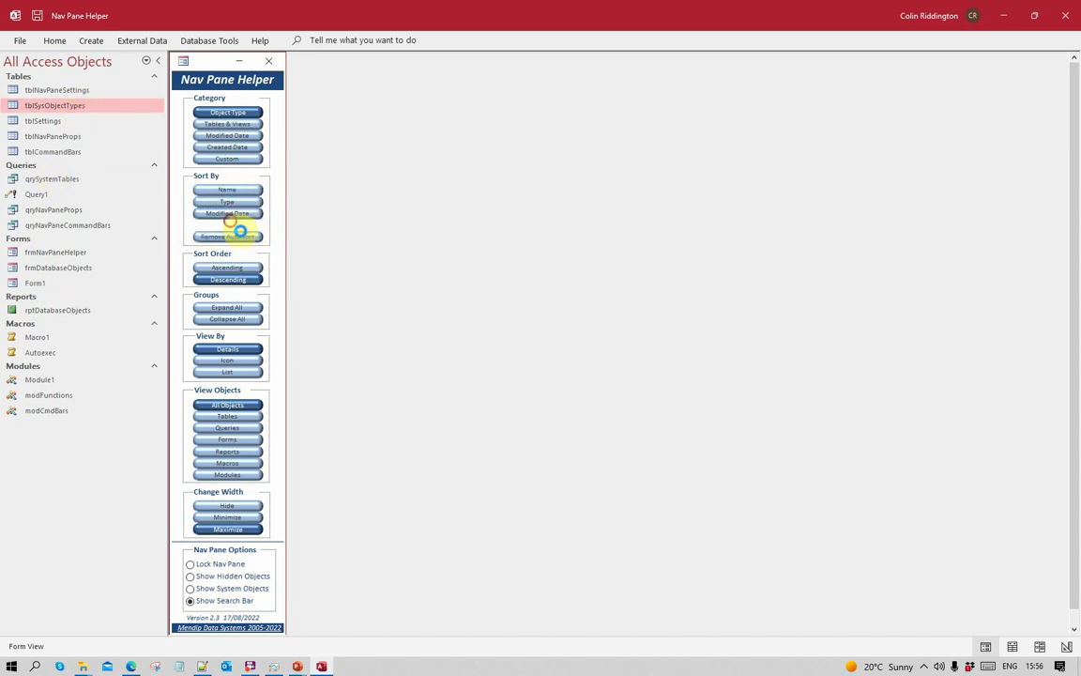
Remove the automatic sort and move tblCommandBars directly below tblNavPaneProps in the Tables group.
left_click(236, 237)
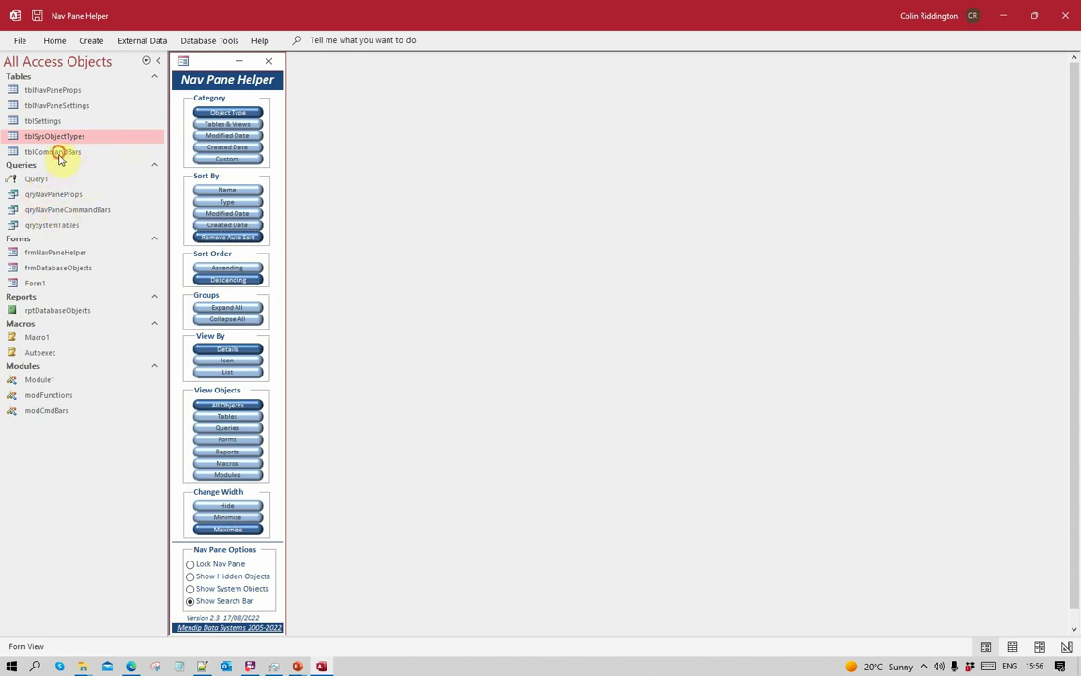
left_click_drag(58, 155, 68, 103)
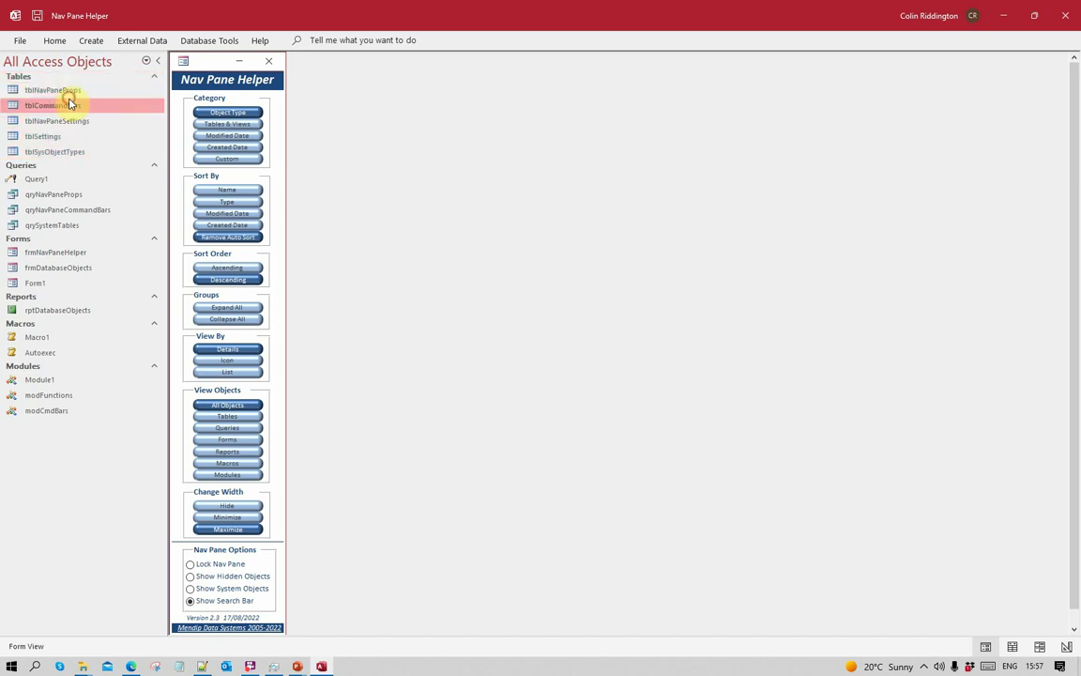
Set the helper form's sort order to Ascending, switch it to Descending, and return it to Ascending.
left_click(235, 269)
left_click(230, 281)
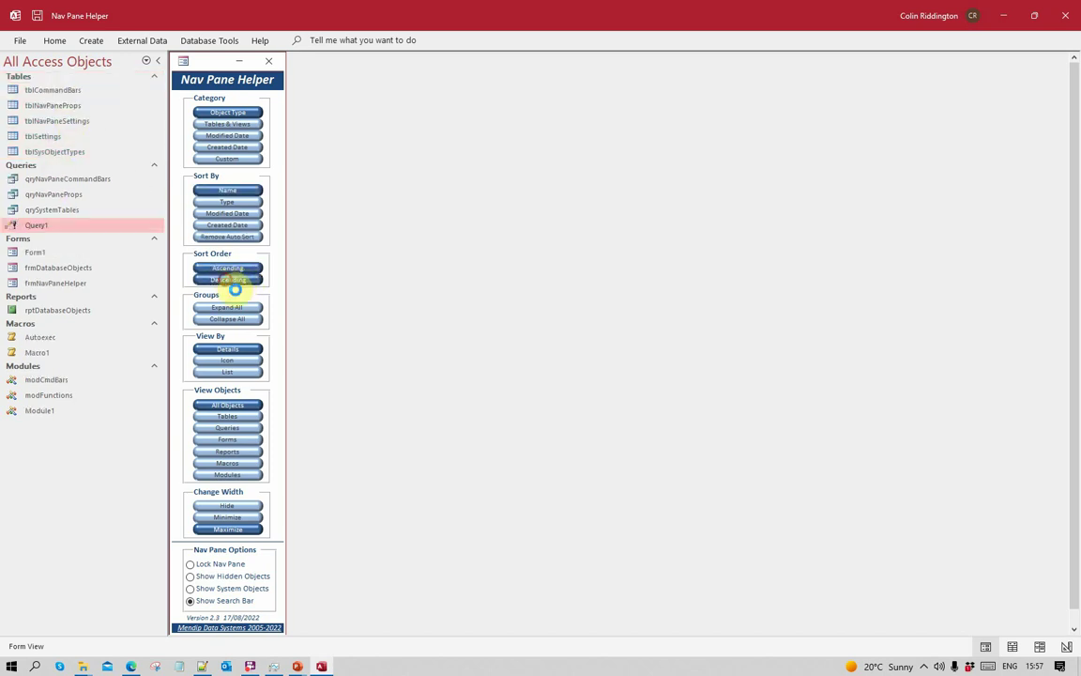
left_click(226, 271)
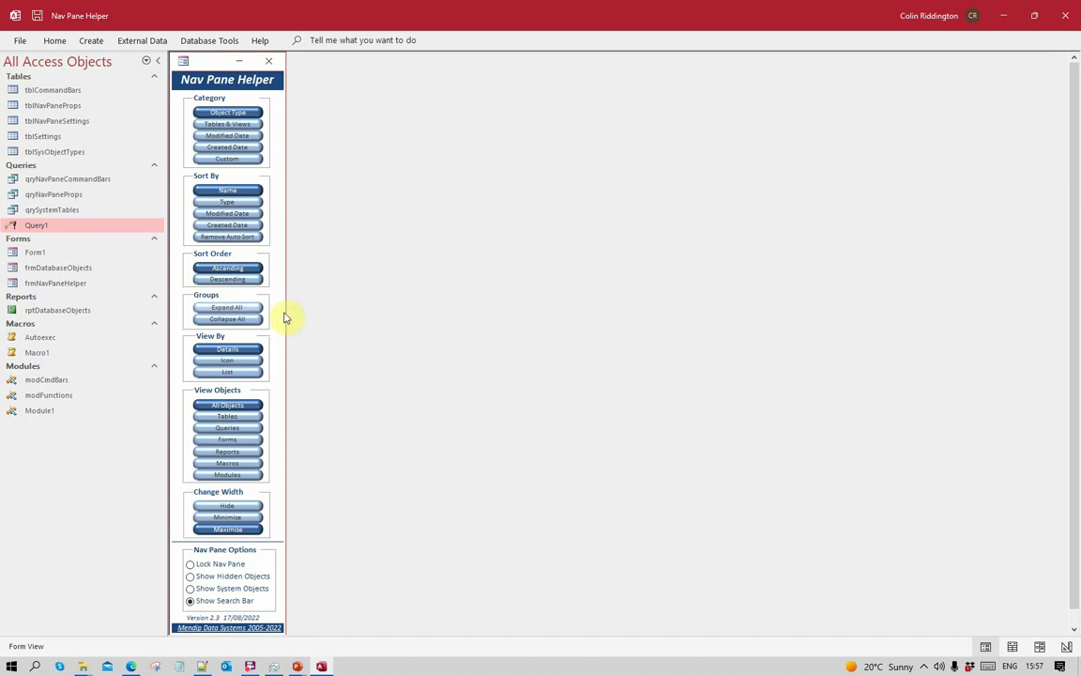
Collapse all navigation pane groups and expand them again with the helper form.
left_click(229, 320)
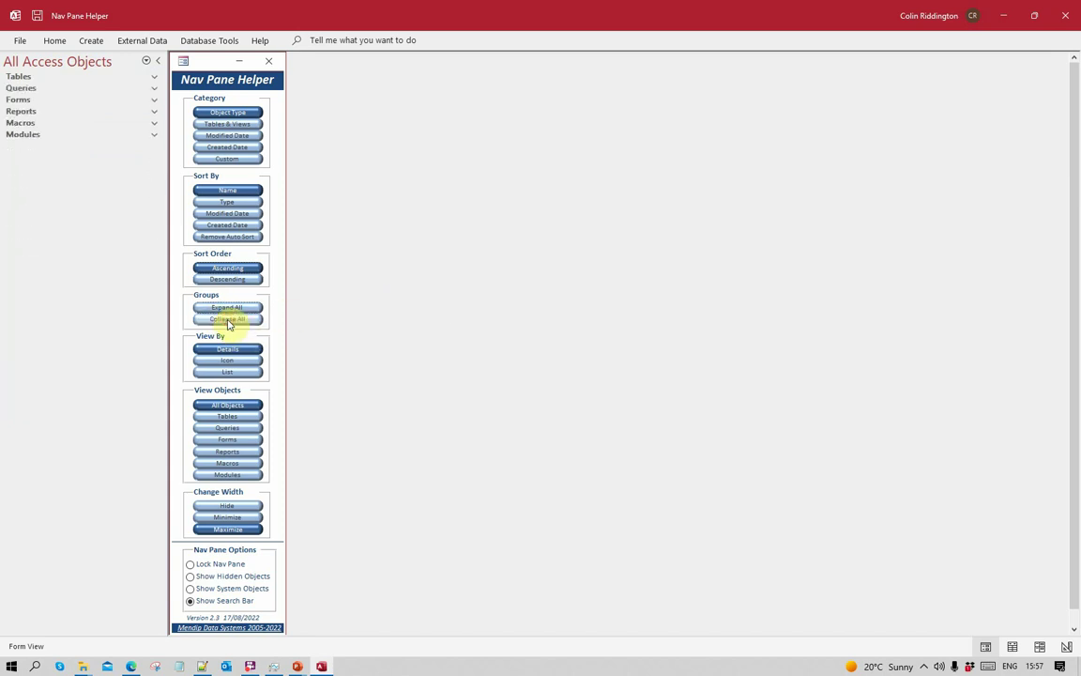
left_click(224, 311)
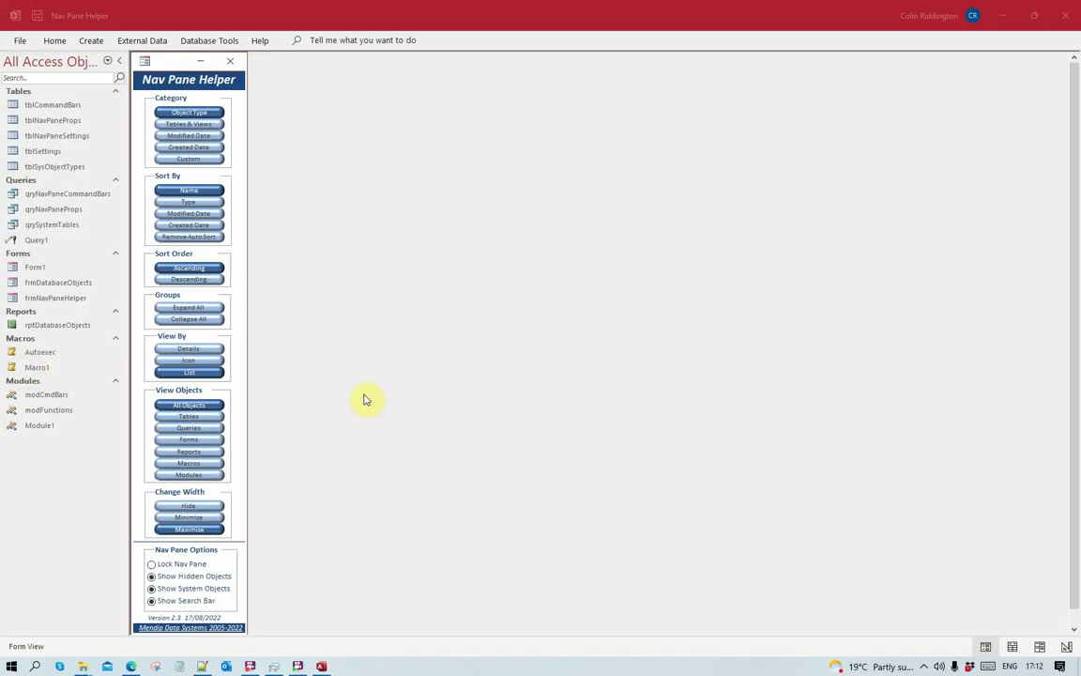
Use the helper form to switch the navigation pane's view to Icon, Details, and back to Icon.
left_click(176, 363)
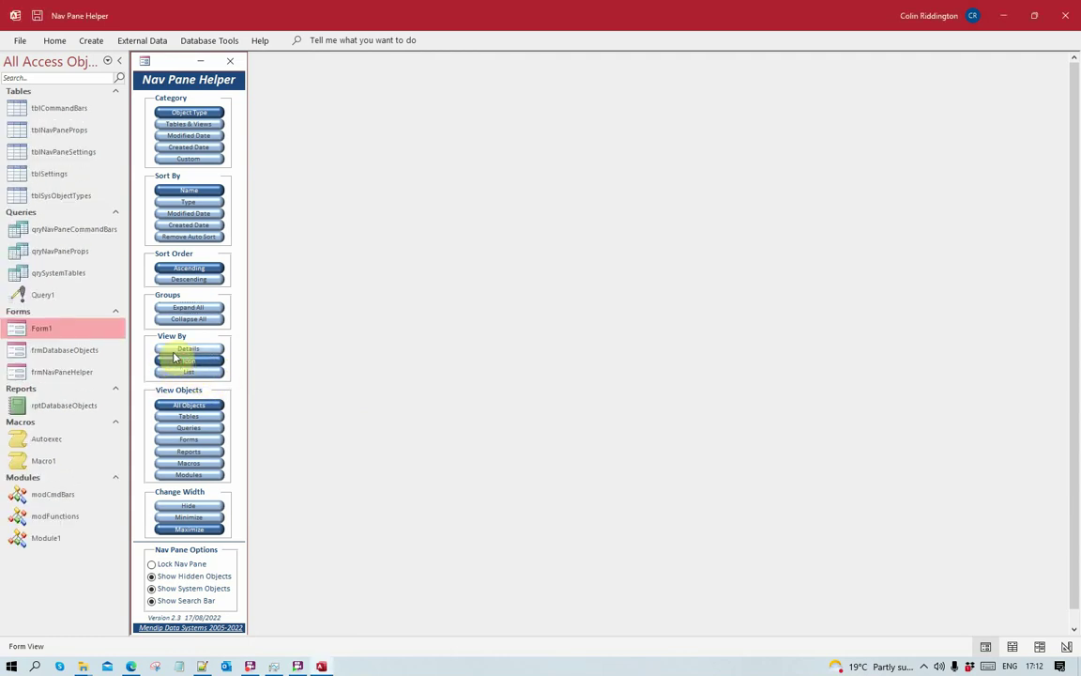
left_click(171, 349)
left_click(186, 364)
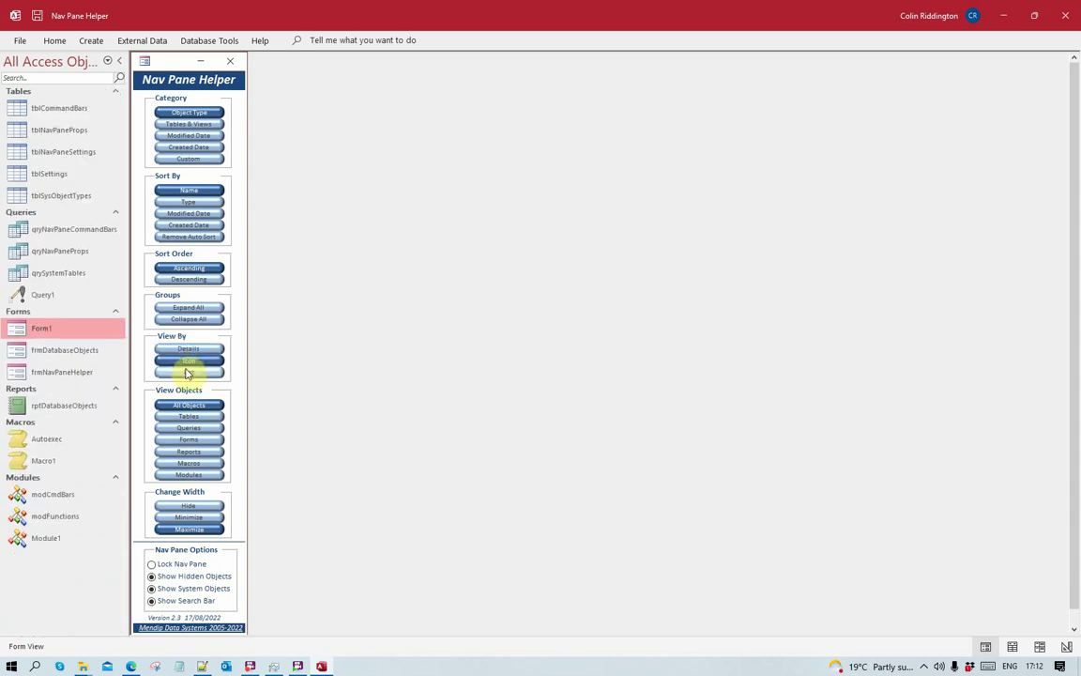
Set the navigation pane to List view and use the helper form to show only Queries, Reports and Modules before returning to All Objects.
left_click(188, 372)
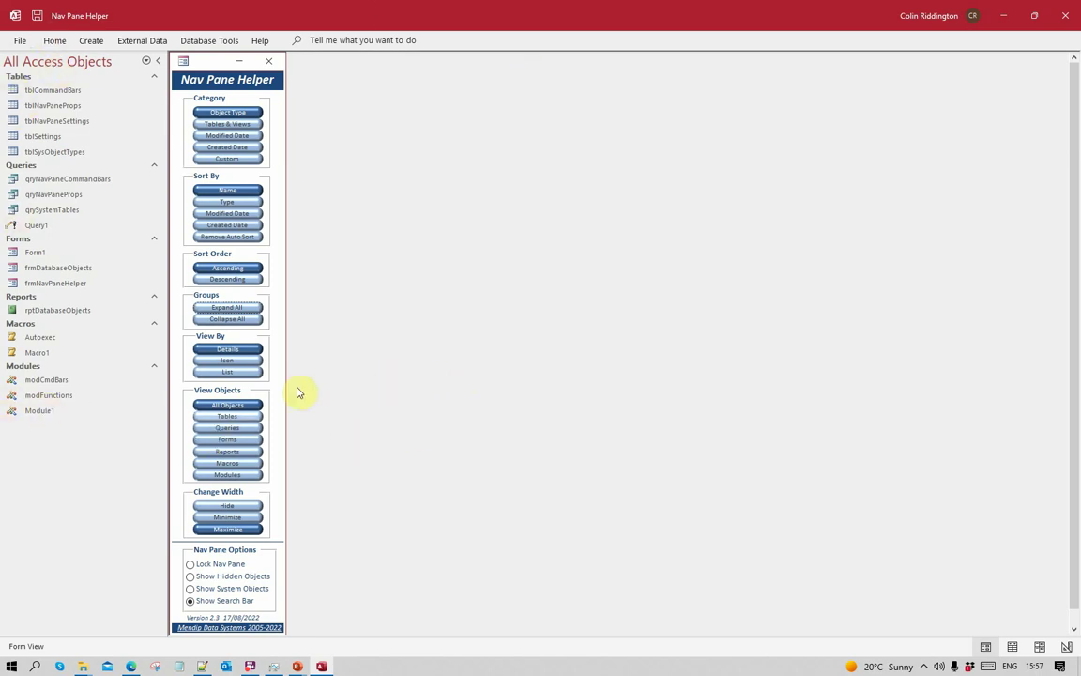
left_click(228, 428)
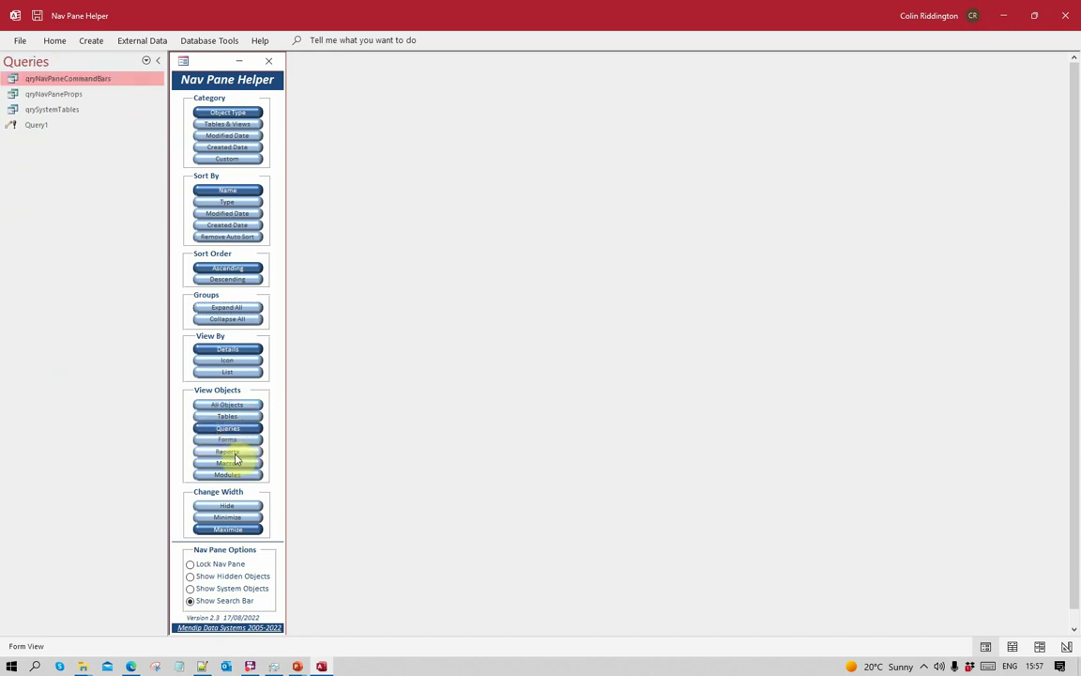
left_click(232, 453)
left_click(229, 474)
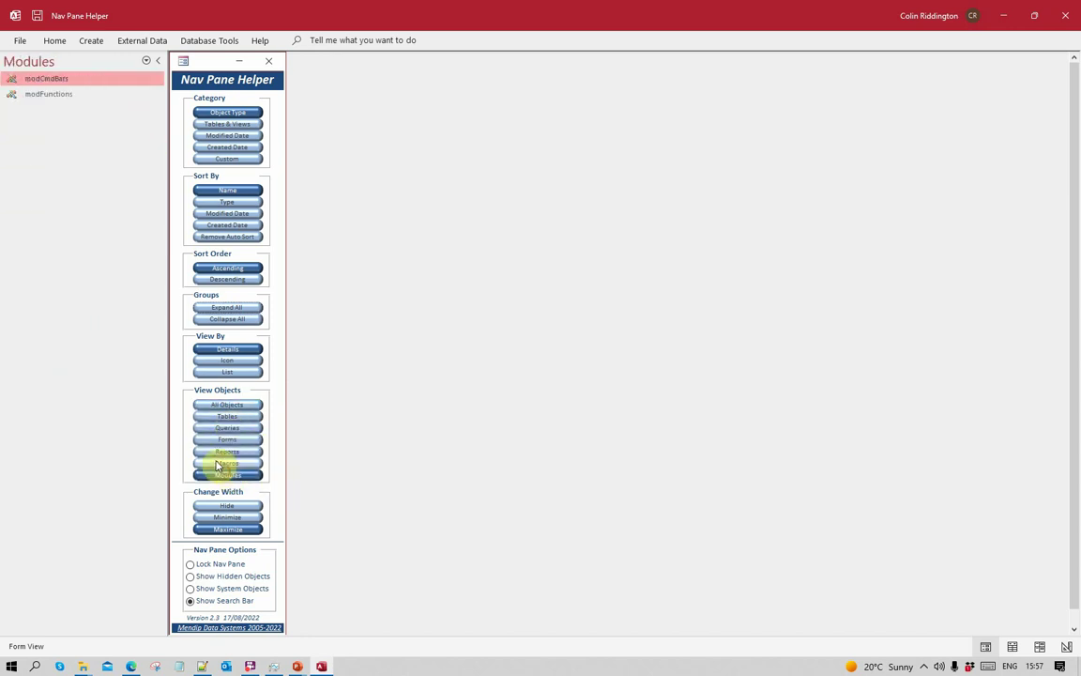
left_click(229, 404)
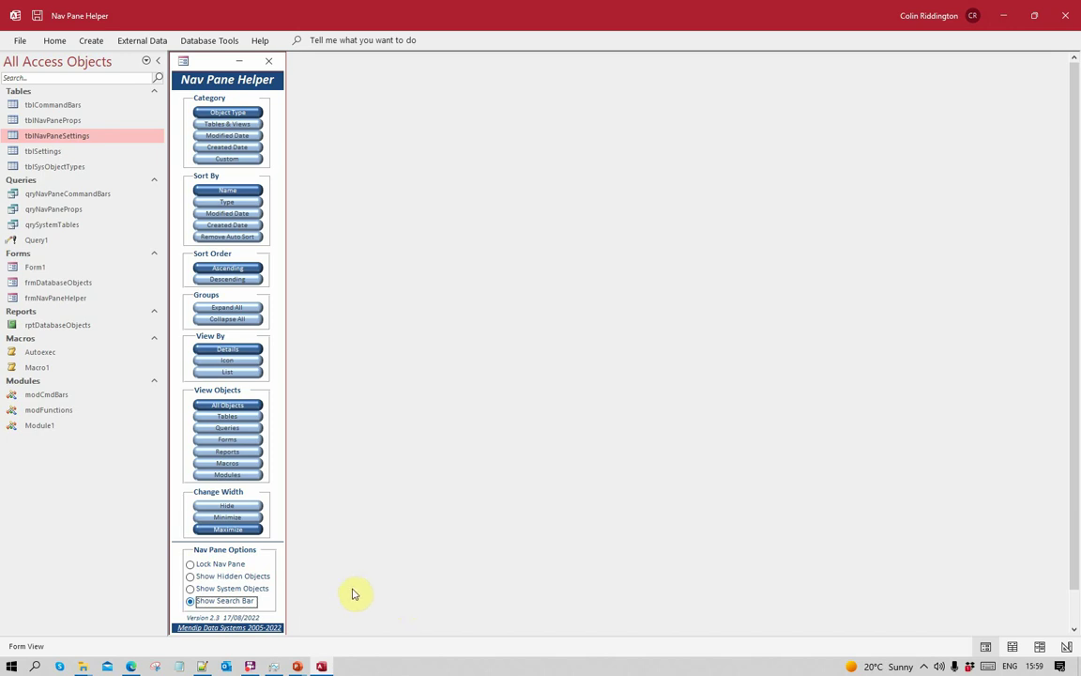
Hide and restore the navigation pane's search bar, and enable Show System Objects and Show Hidden Objects in the helper form.
left_click(188, 601)
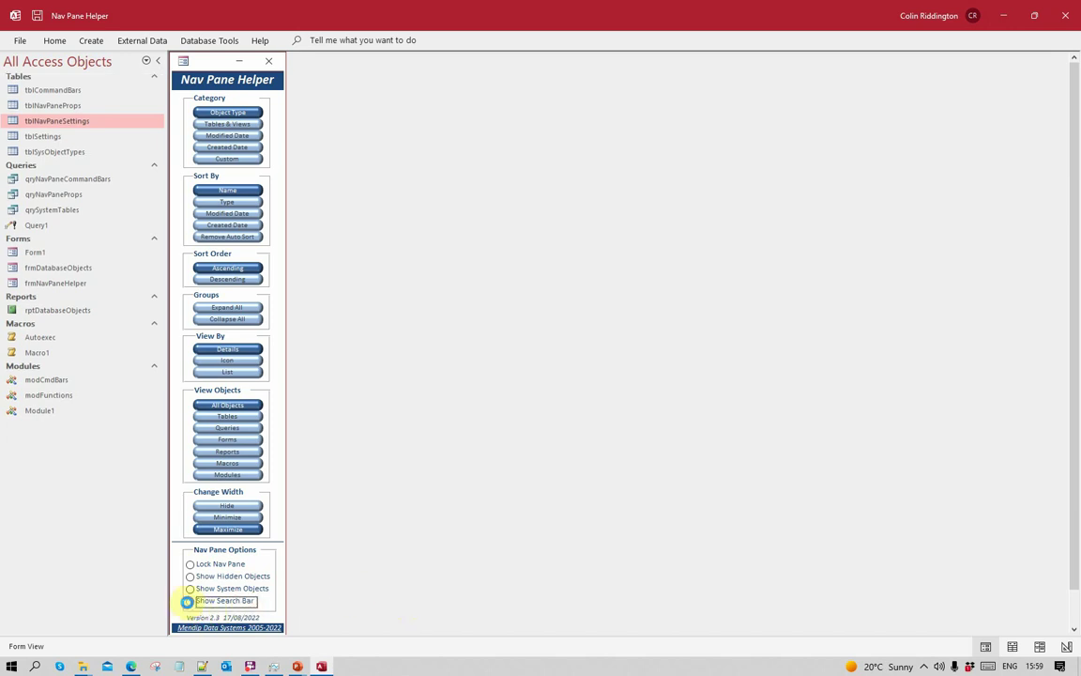
left_click(188, 602)
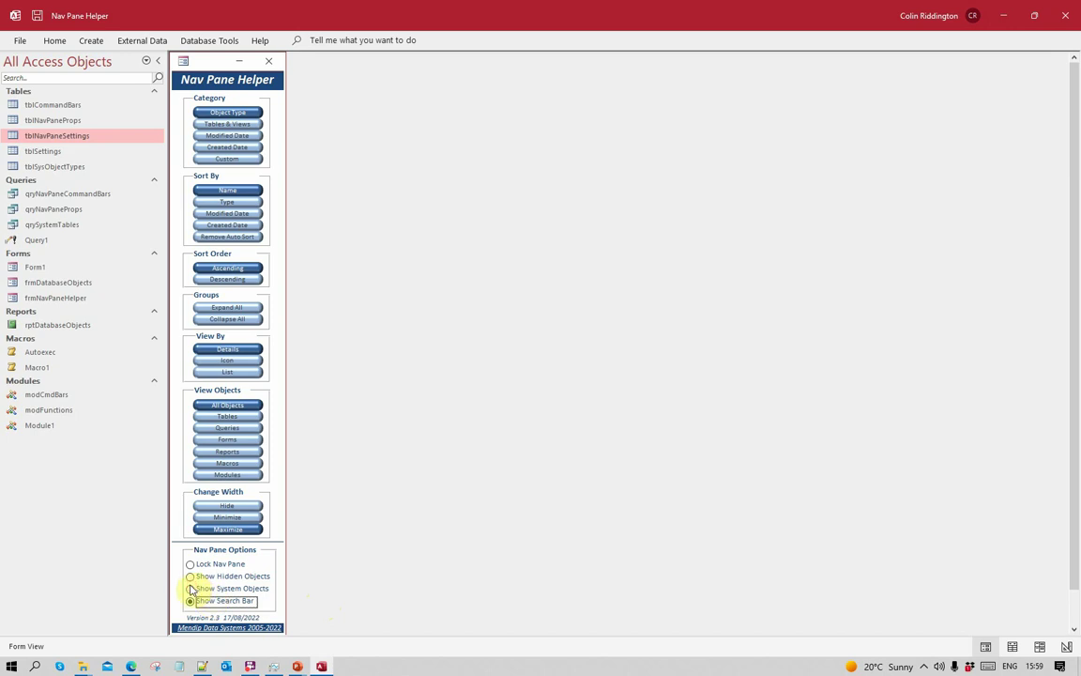
left_click(188, 592)
left_click(191, 578)
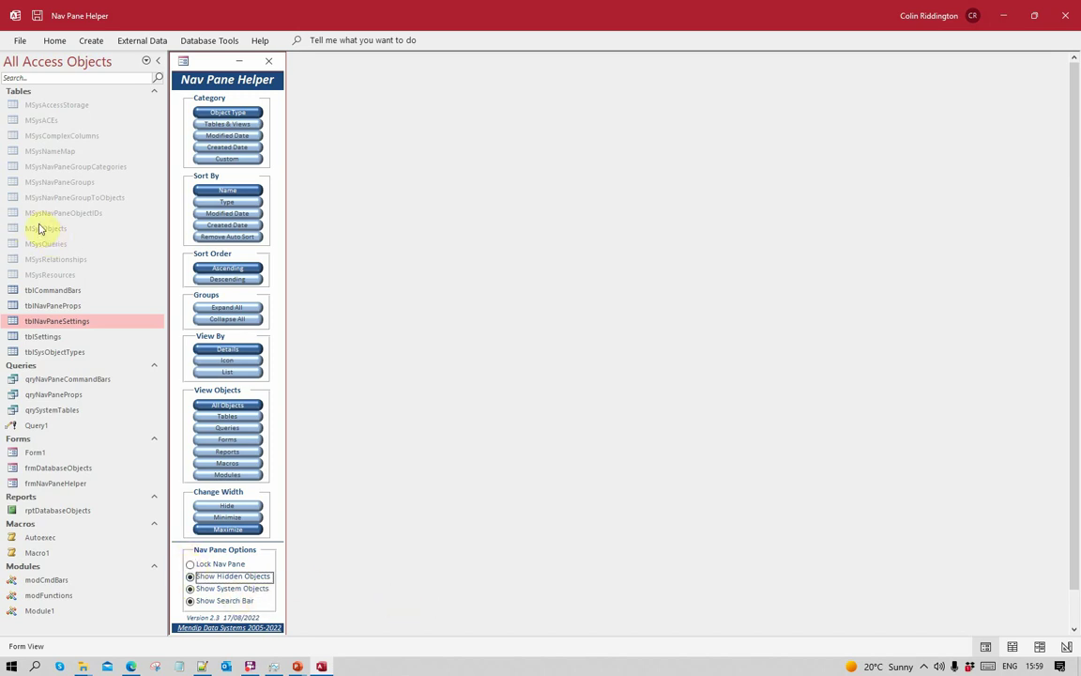
Examine the shortcut commands available for tblNavPaneSettings while the navigation pane is unlocked.
left_click(39, 325)
right_click(39, 324)
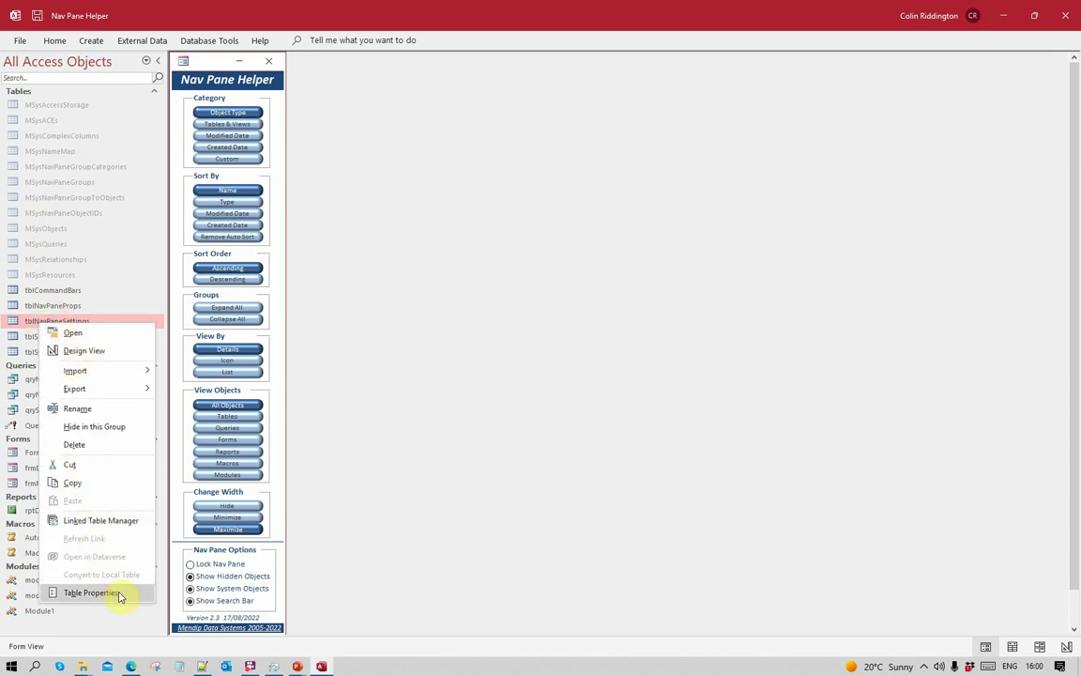
mouse_move(73, 389)
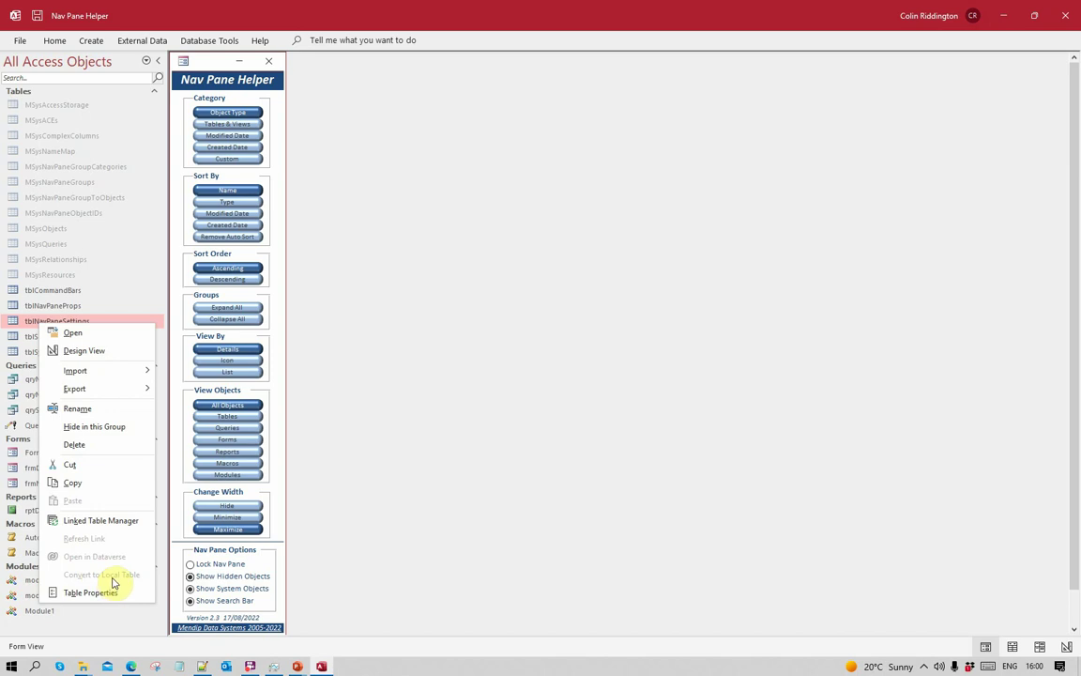
Lock the navigation pane, inspect the commands available for tblNavPaneSettings, and turn off the lock, hidden objects and system objects options.
left_click(188, 564)
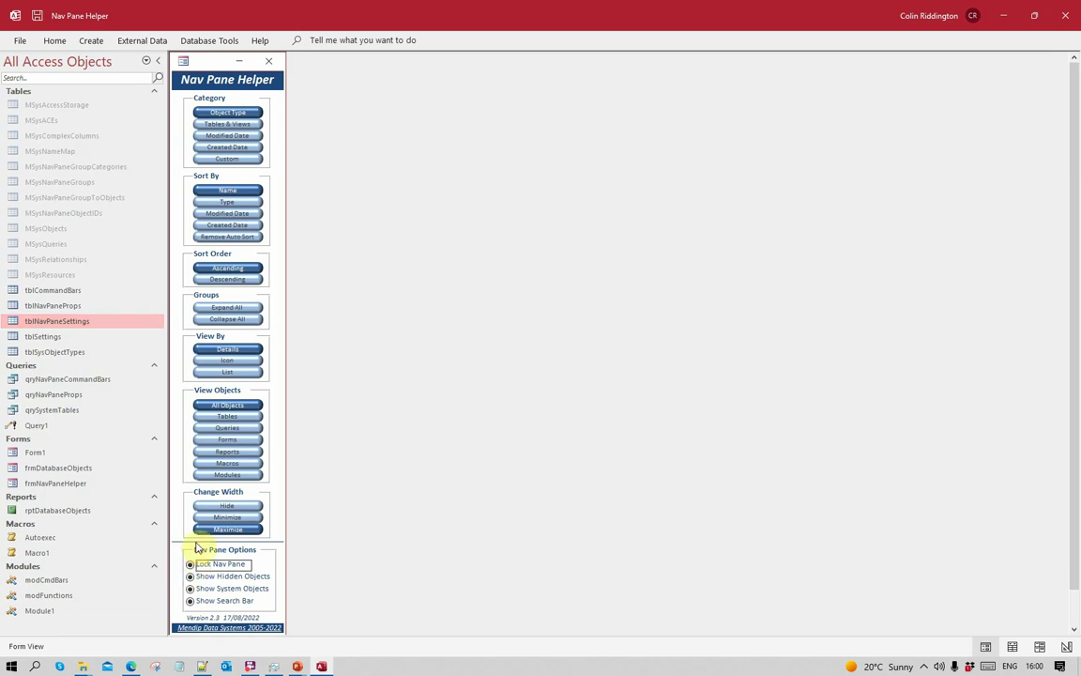
right_click(75, 321)
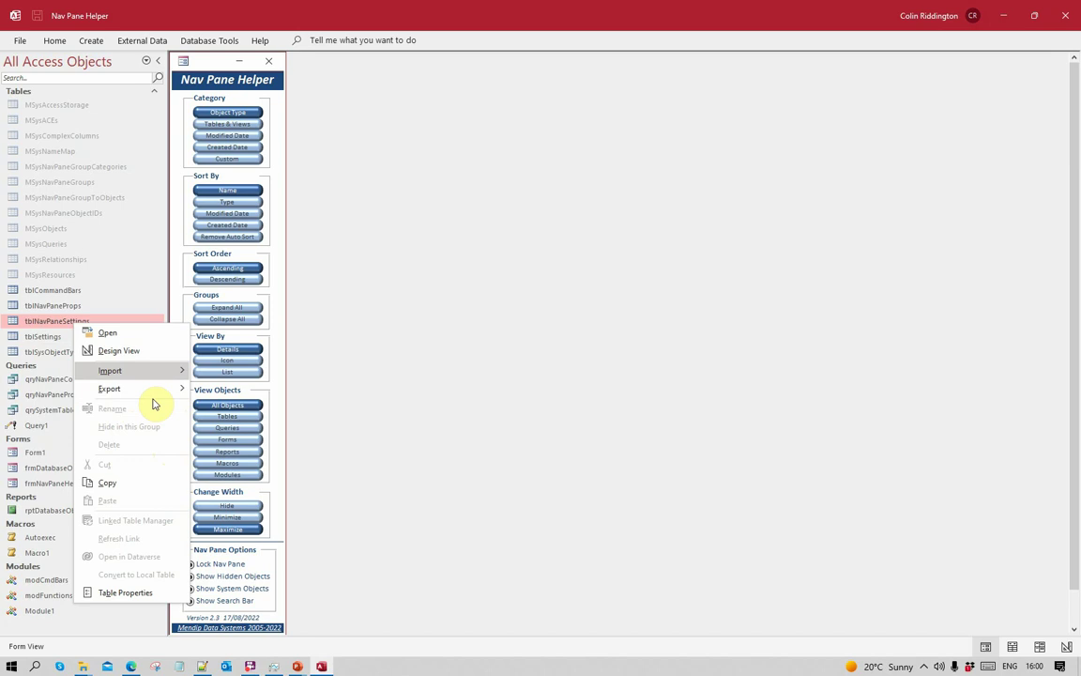
mouse_move(129, 370)
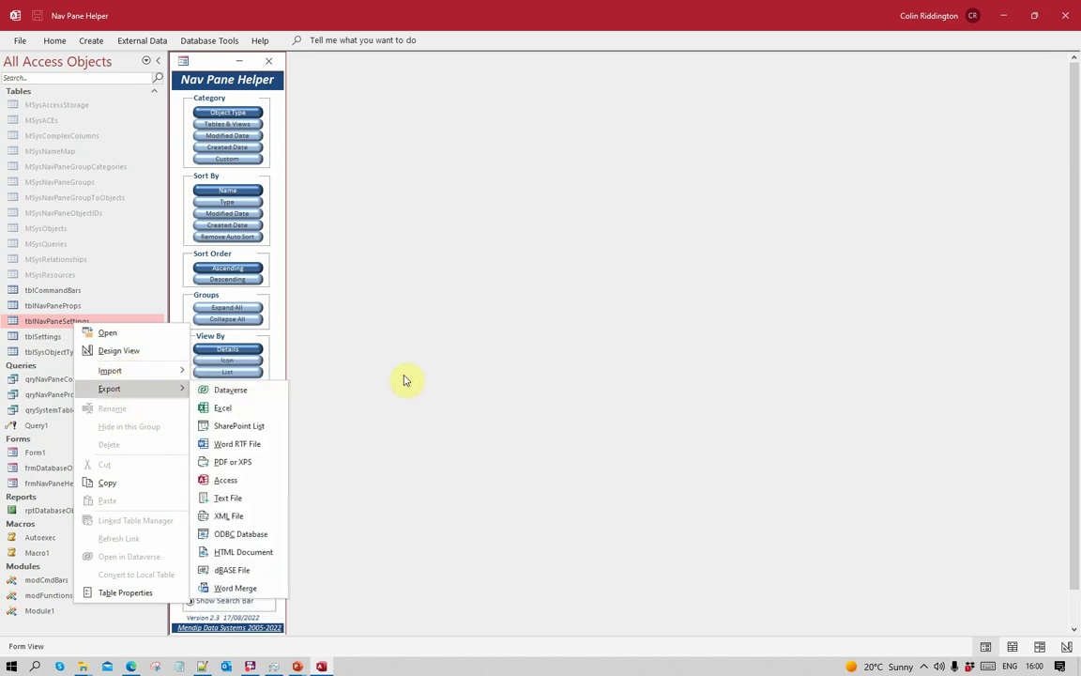
left_click(507, 371)
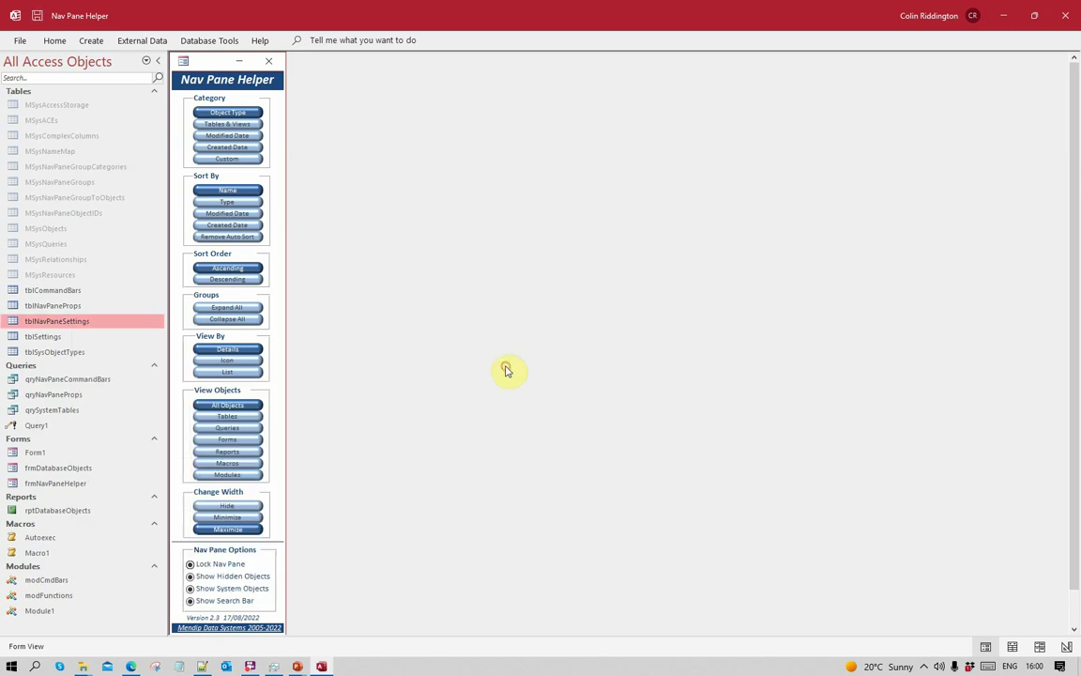
left_click(191, 576)
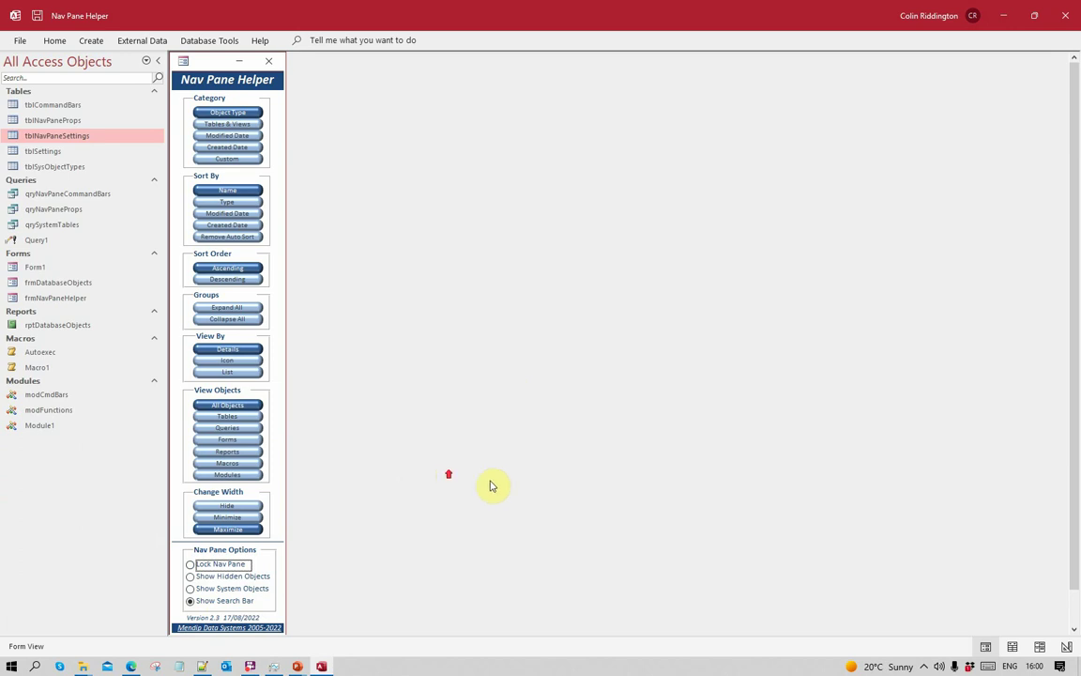
Narrow the navigation pane, minimize it with the helper form, and reopen and collapse it with its own control.
left_click_drag(166, 443, 126, 437)
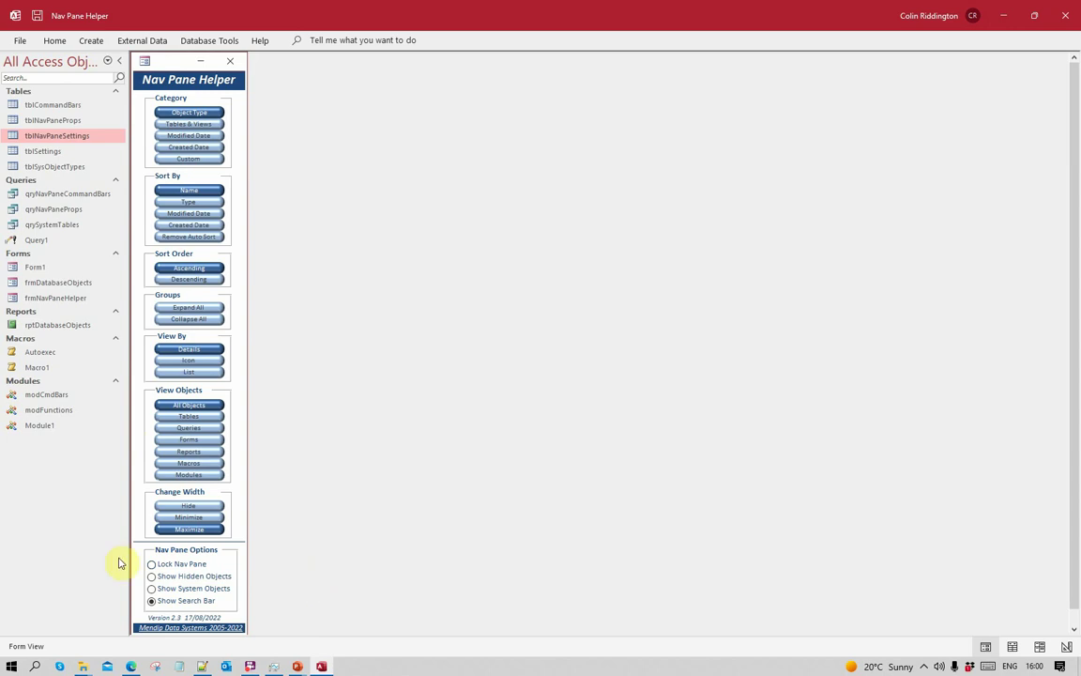
left_click(184, 518)
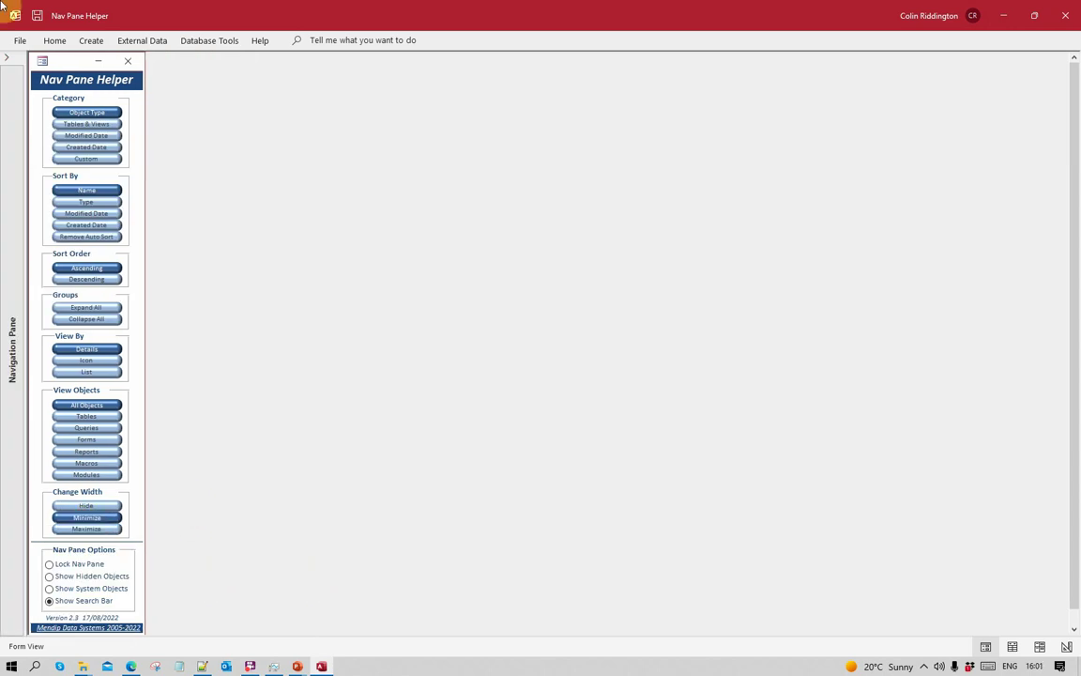
left_click(6, 58)
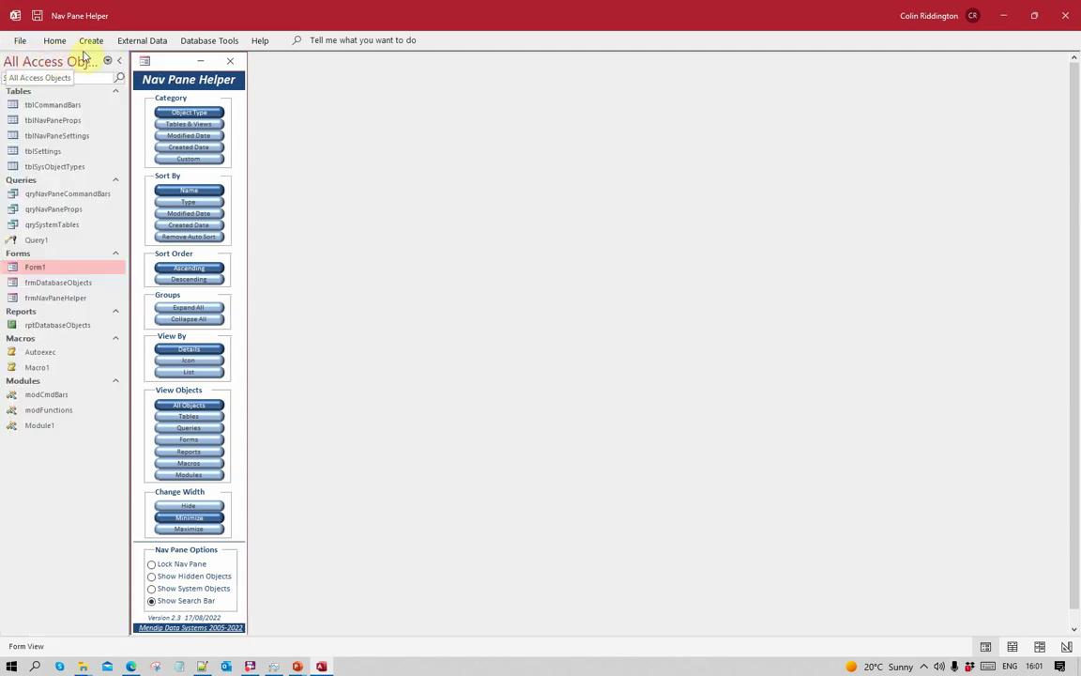
left_click(118, 60)
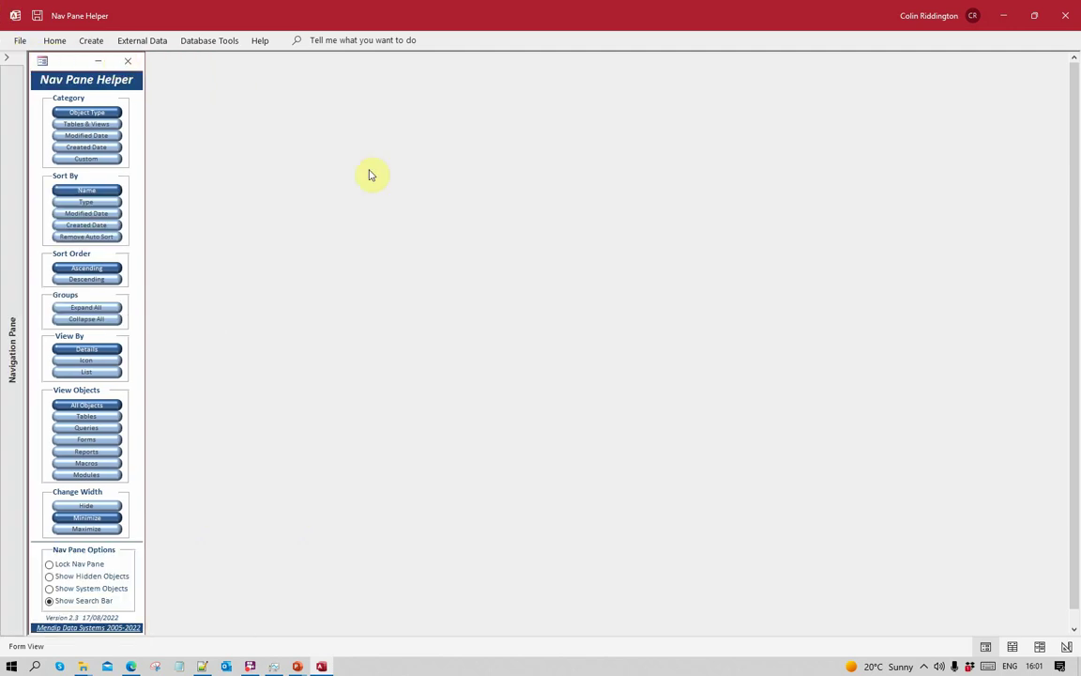
Use the helper form's Change Width options to hide the navigation pane, minimize it and maximize it.
left_click(68, 507)
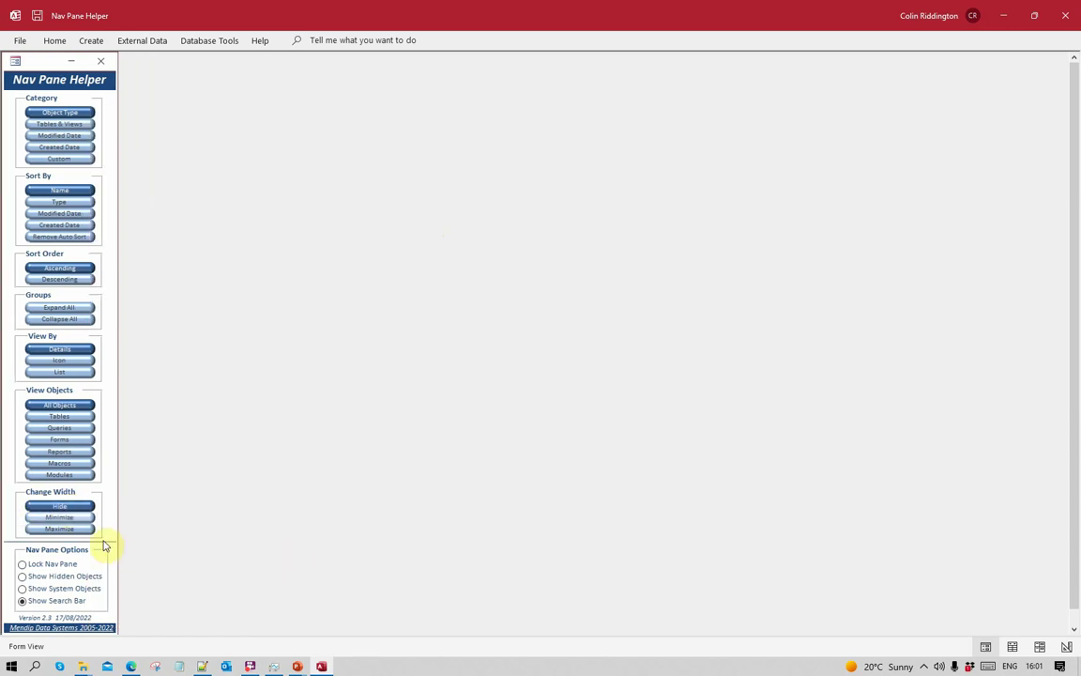
left_click(53, 518)
left_click(55, 529)
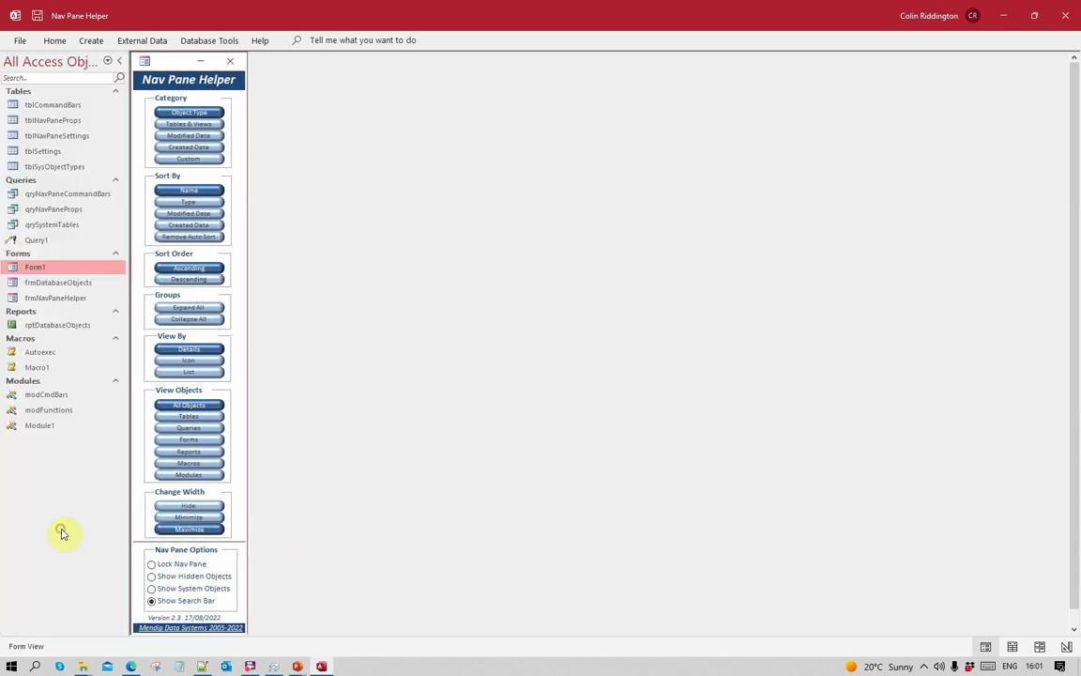